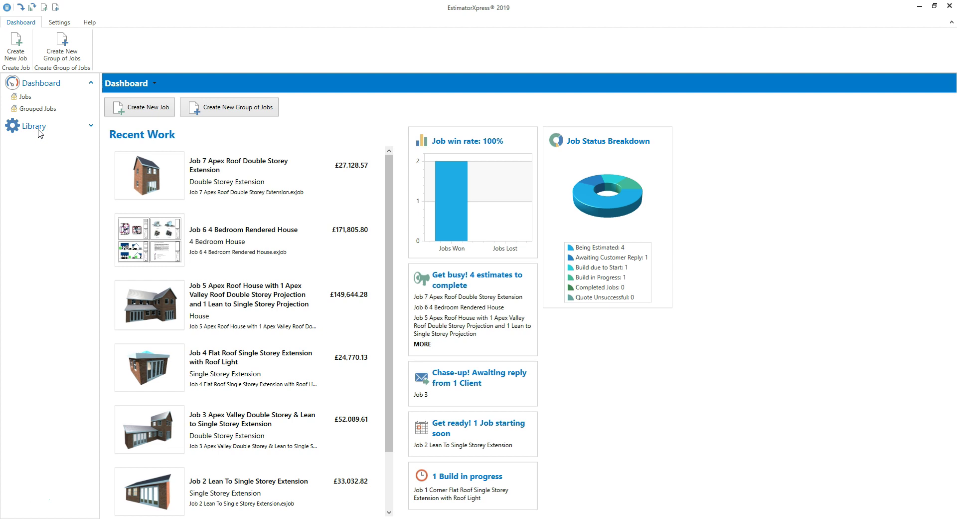
# - Create a new job quoted from a custom job template
pyautogui.click(136, 114)
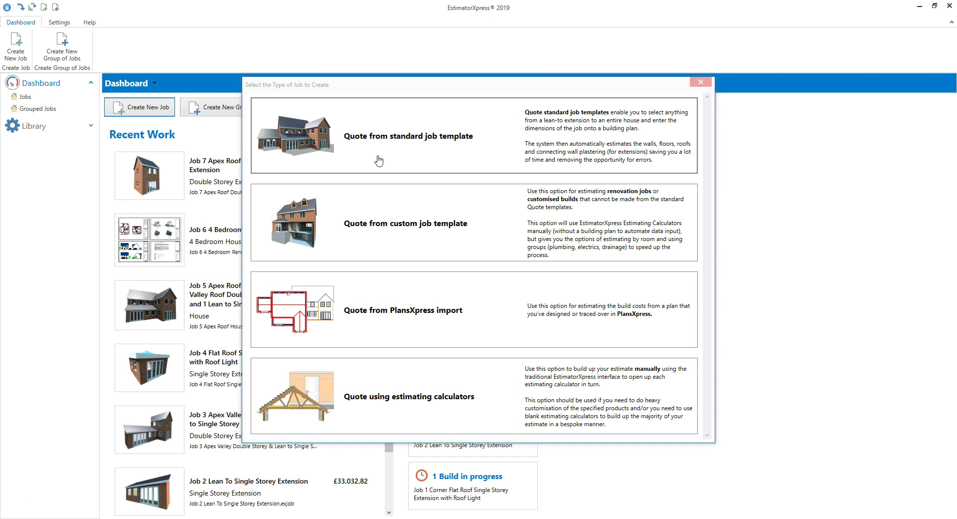
pyautogui.click(378, 163)
pyautogui.click(354, 247)
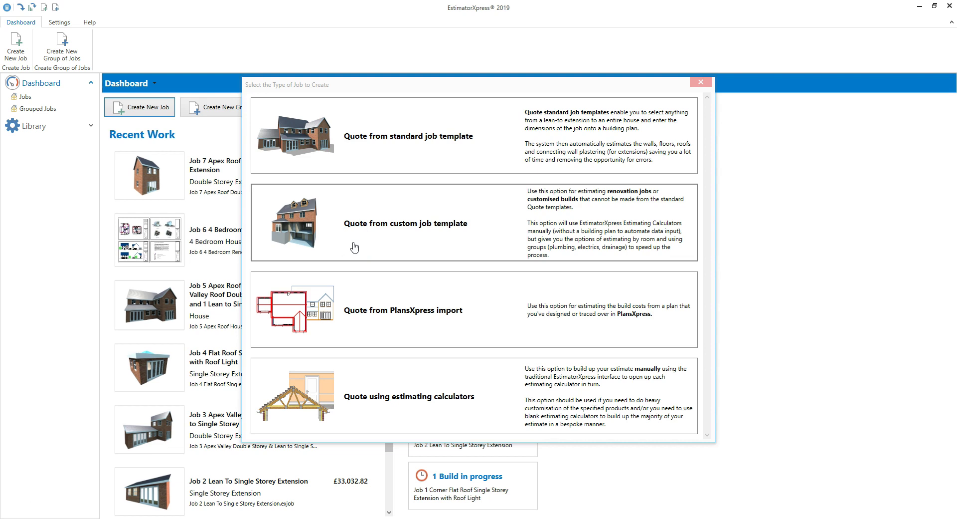
pyautogui.click(347, 314)
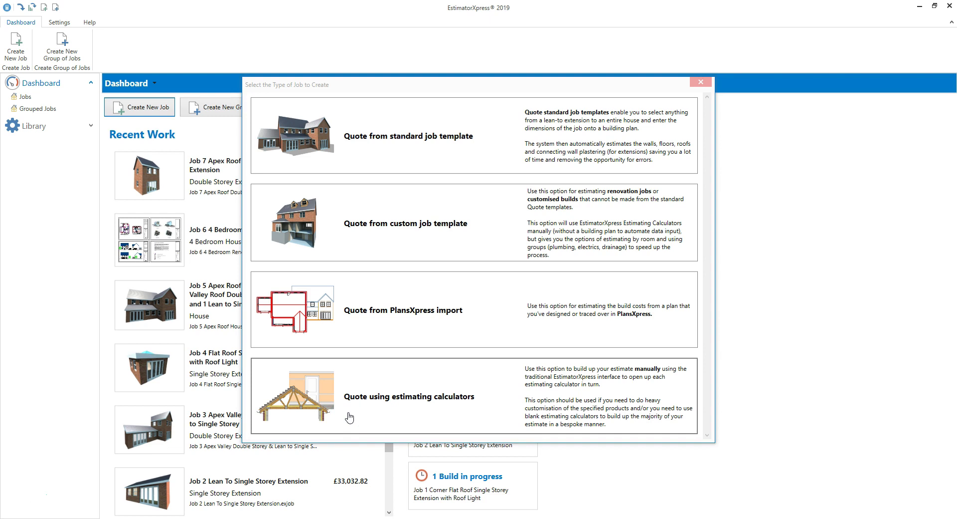
pyautogui.click(407, 244)
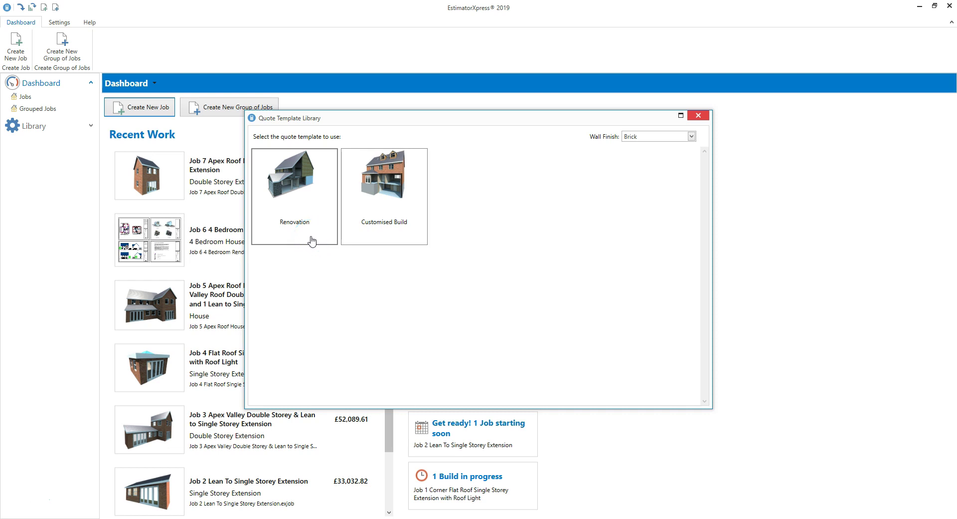
# - Create Job 8 from the Renovation template in the Quote Template Library
pyautogui.click(327, 241)
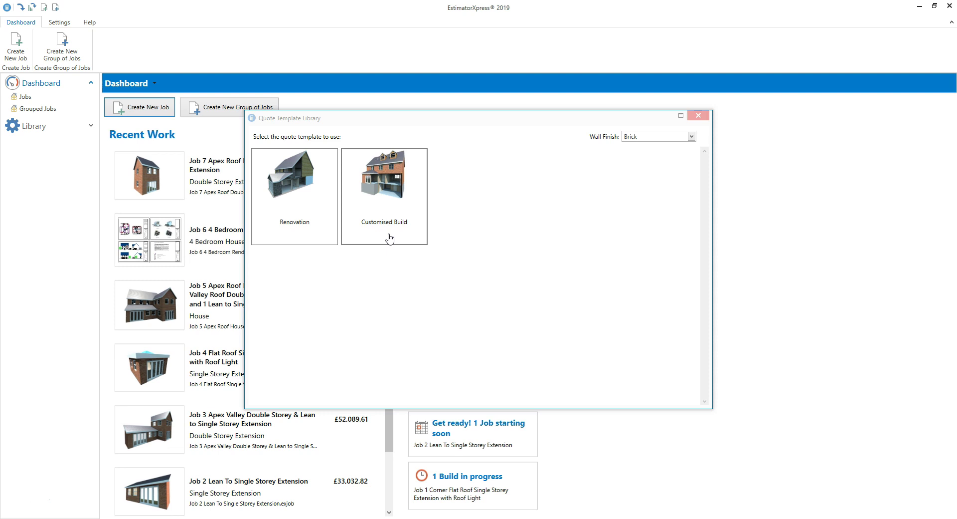
pyautogui.doubleClick(319, 231)
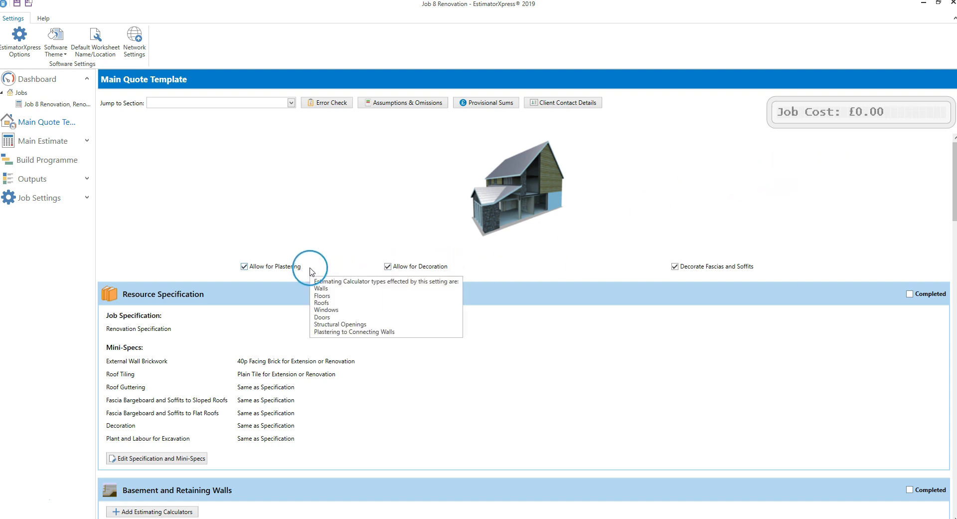
# - Review the Allow for Plastering / Decoration options on Job 8's Main Quote Template
pyautogui.moveTo(433, 272)
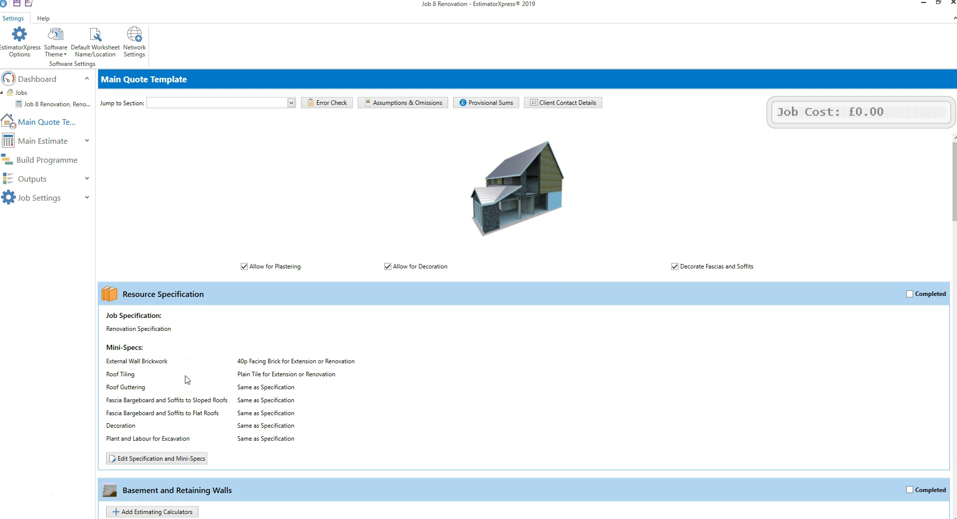
# - Keep Renovation Specification, with 80p Facing Brick external walls and Mini Digger & Driver excavation
pyautogui.click(156, 458)
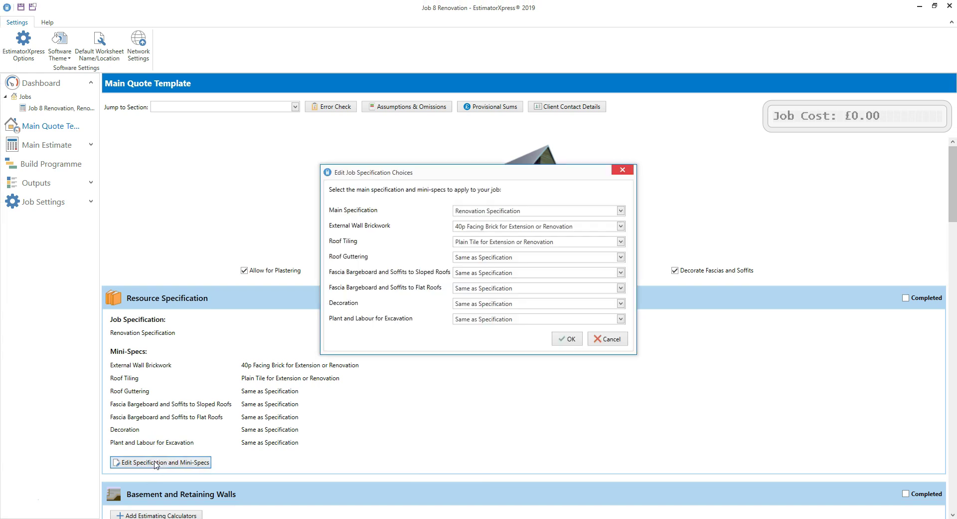
pyautogui.click(621, 211)
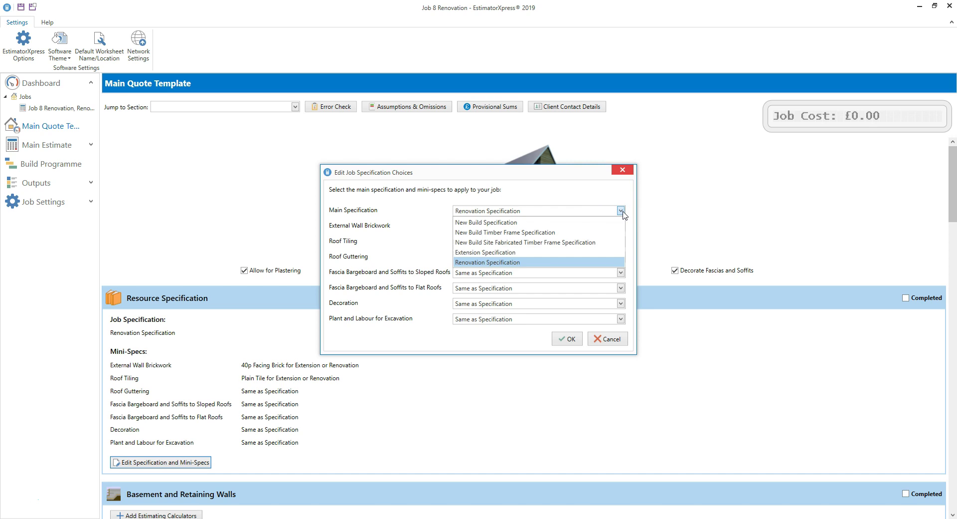
pyautogui.click(622, 212)
pyautogui.click(622, 212)
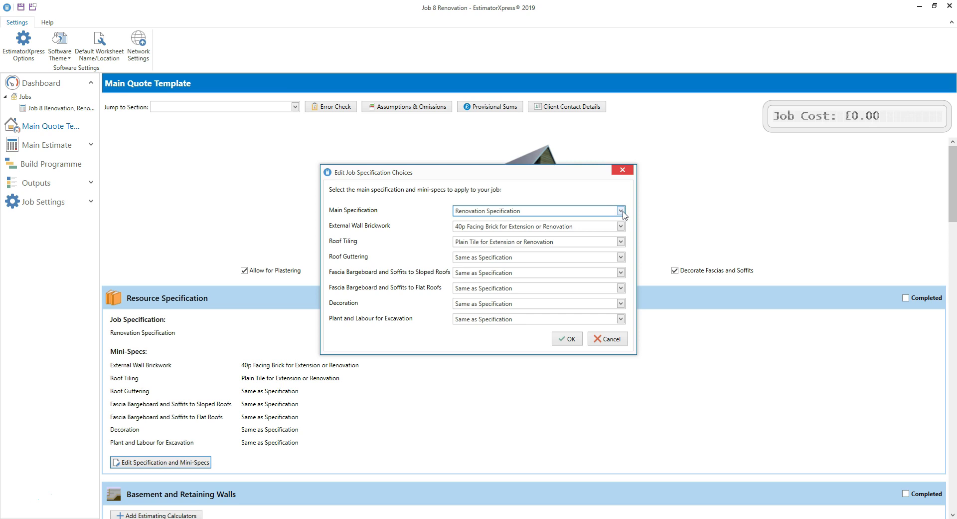
pyautogui.click(621, 227)
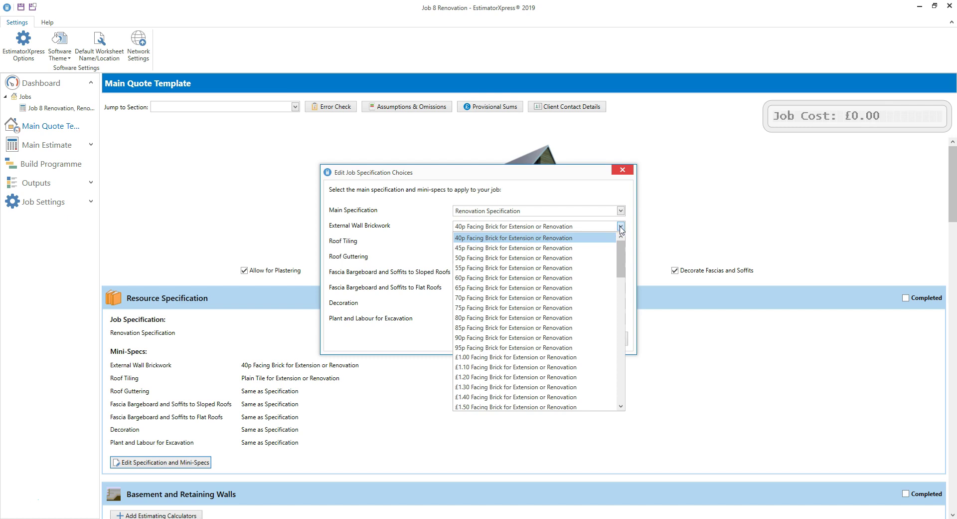
pyautogui.click(578, 320)
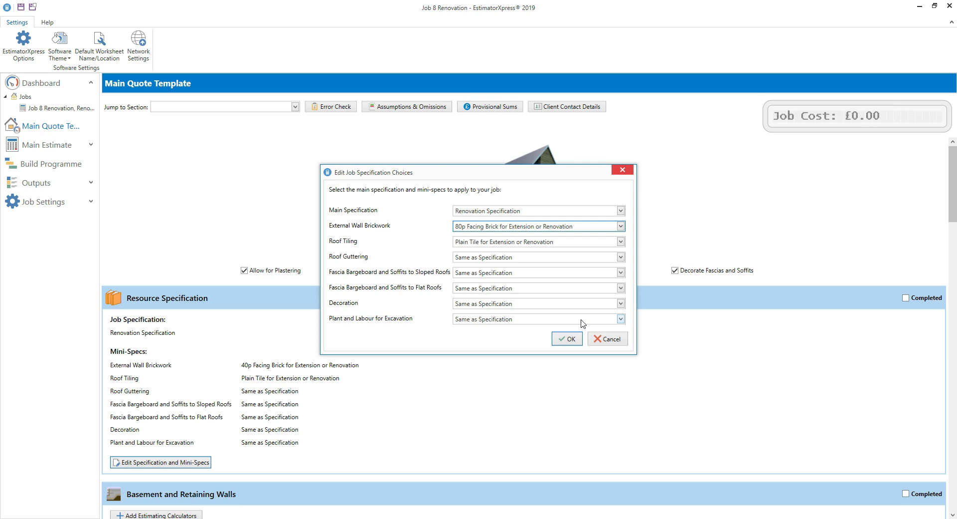
pyautogui.click(619, 321)
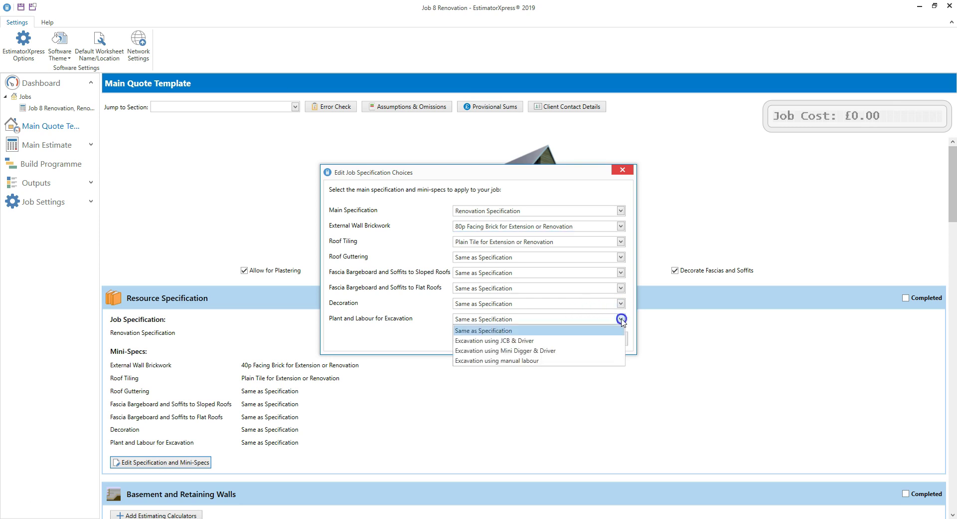
pyautogui.click(574, 350)
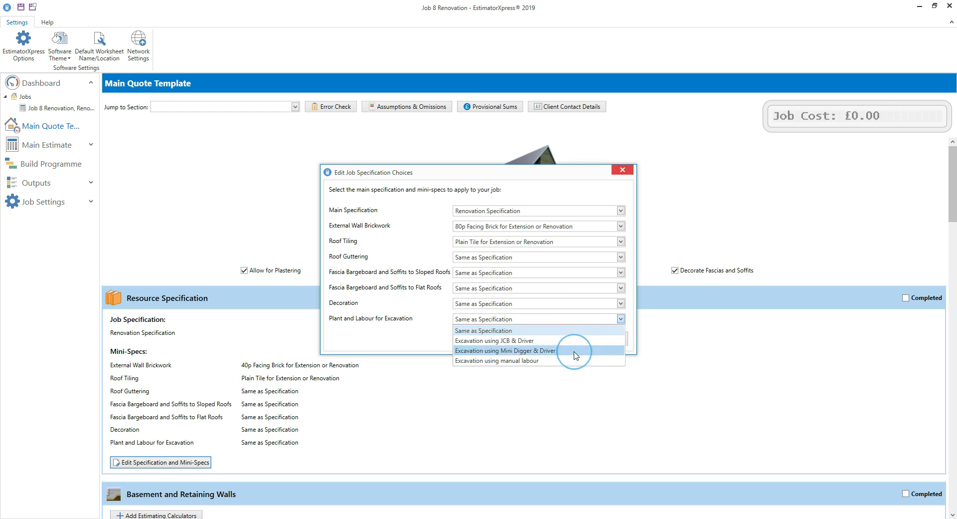
pyautogui.click(577, 355)
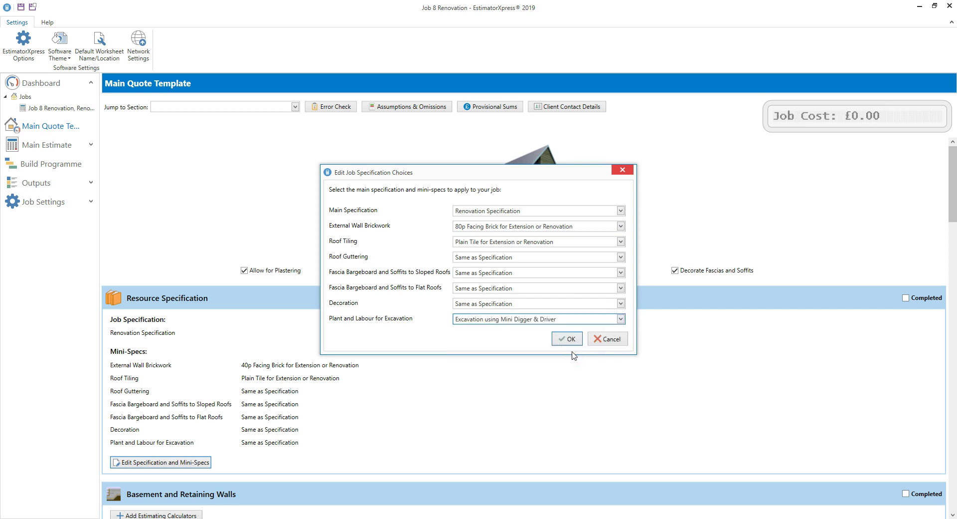
pyautogui.click(568, 339)
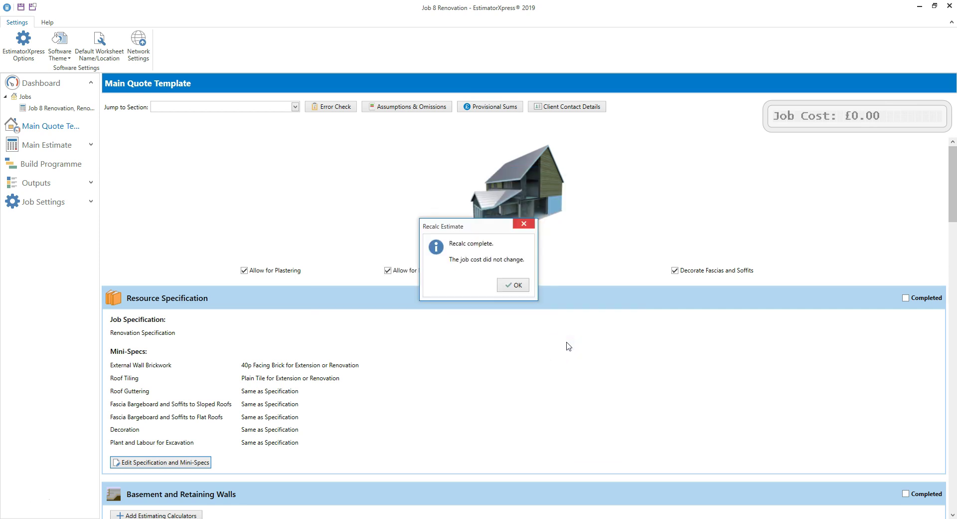
pyautogui.click(514, 285)
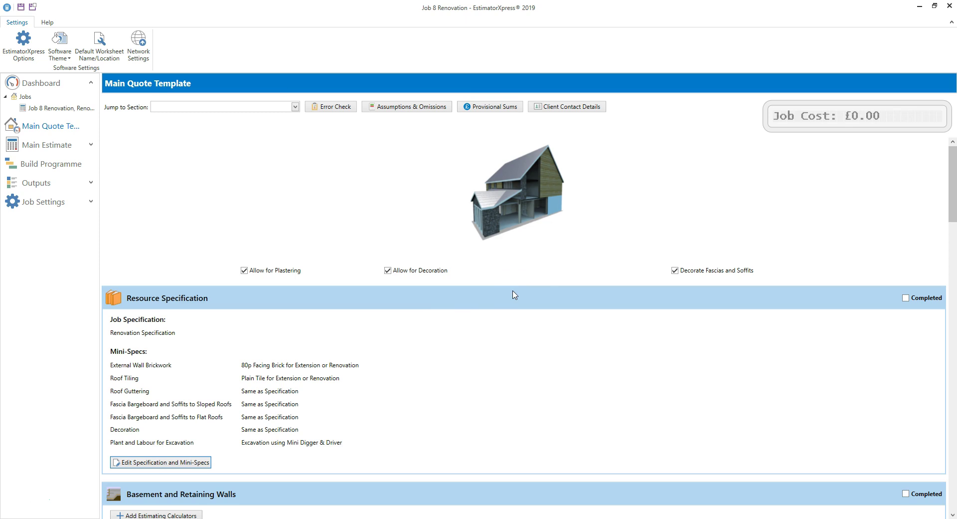
# - Set the Resource Specification section header to Completed, leaving job cost at £0.00
pyautogui.click(906, 298)
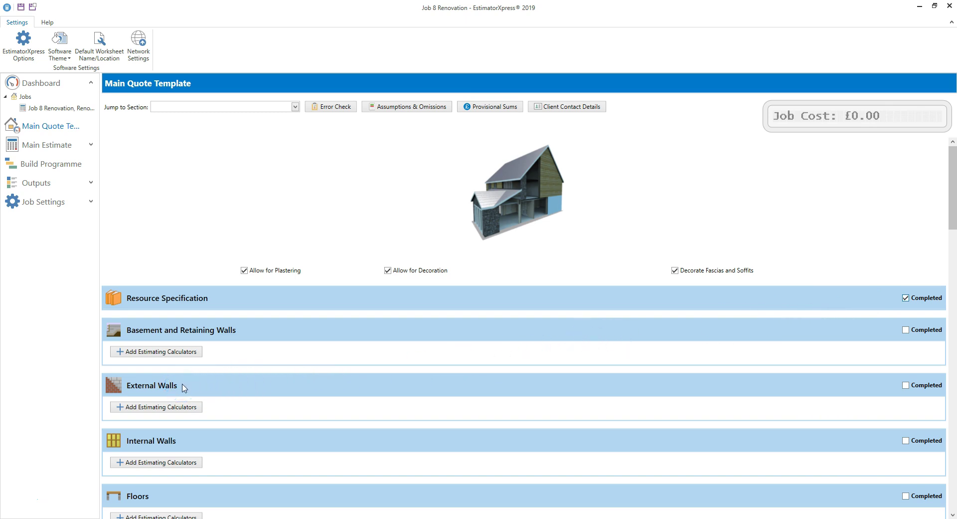
# - Add a Multileaf Brick Wall calculator, picking the solid double skin wall with piers and foundation
pyautogui.click(179, 407)
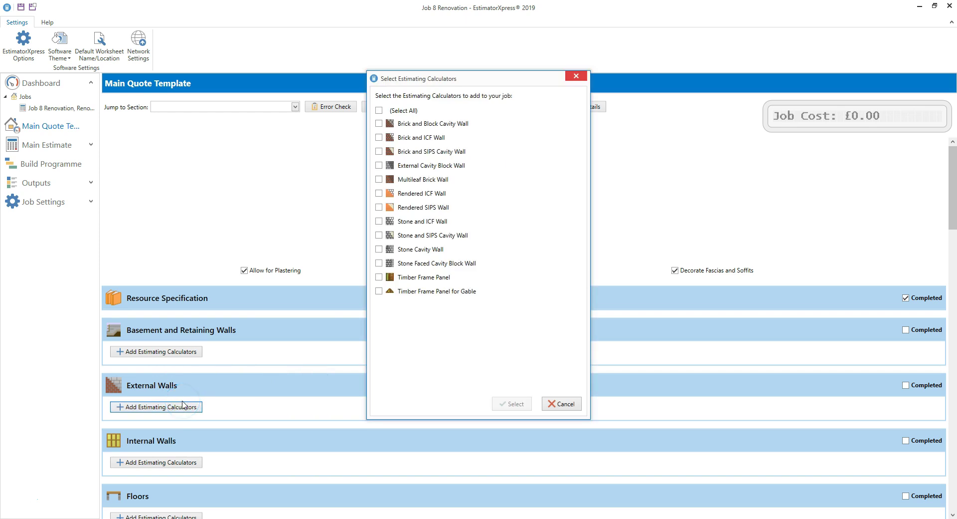
pyautogui.click(380, 179)
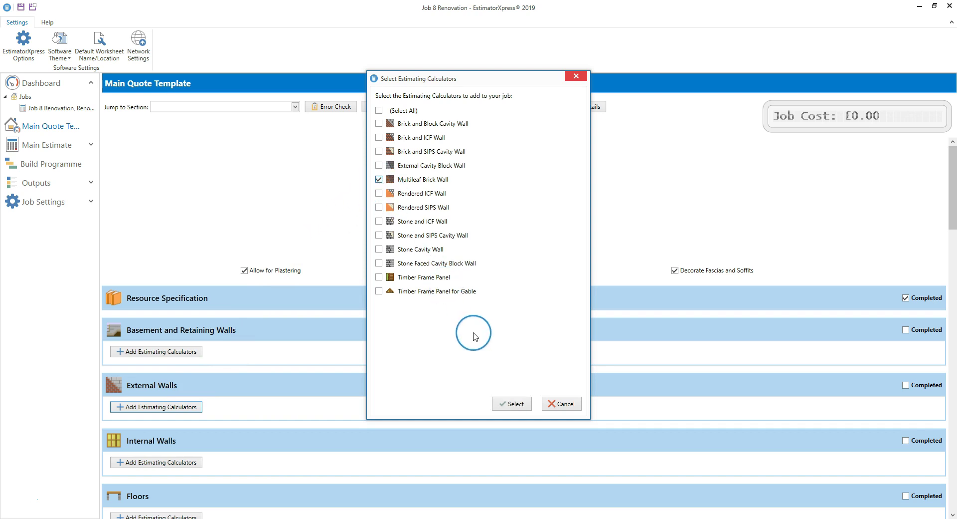
pyautogui.click(513, 404)
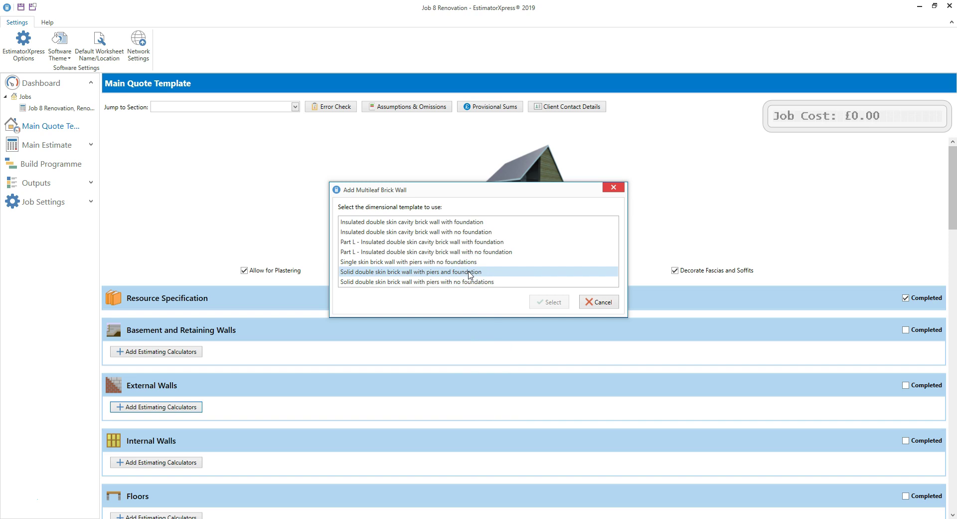
pyautogui.click(469, 274)
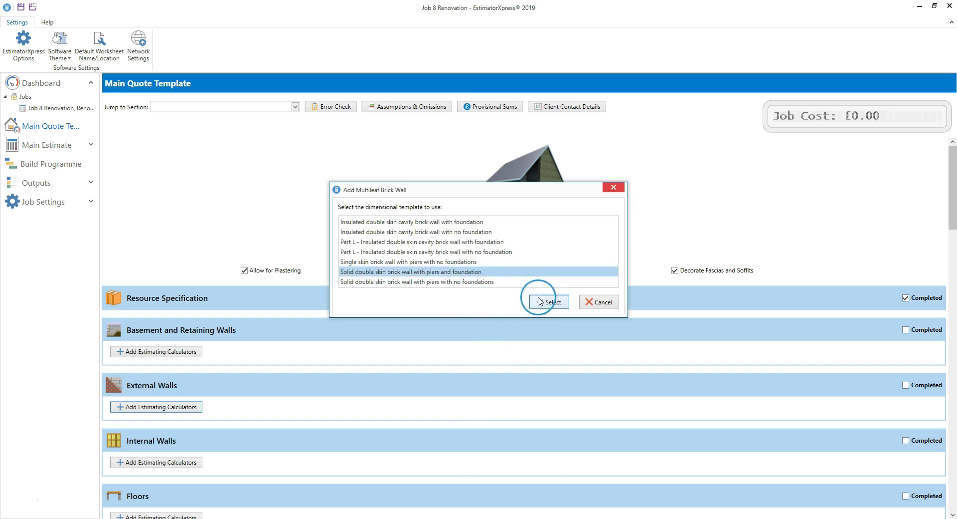
# - Confirm the wall template, name the wall Garden Wall and set its location to Garden
pyautogui.click(555, 305)
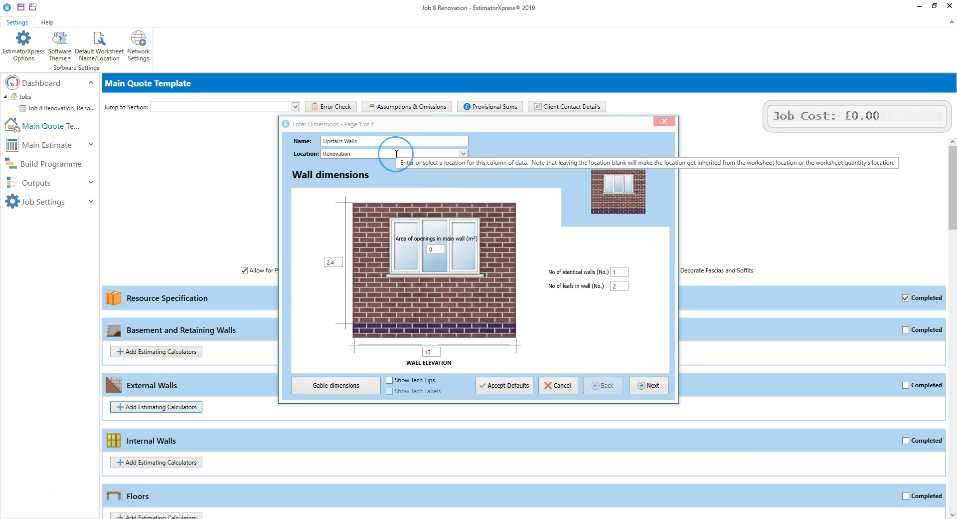
pyautogui.moveTo(389, 143); pyautogui.dragTo(312, 143)
pyautogui.write('Garden W')
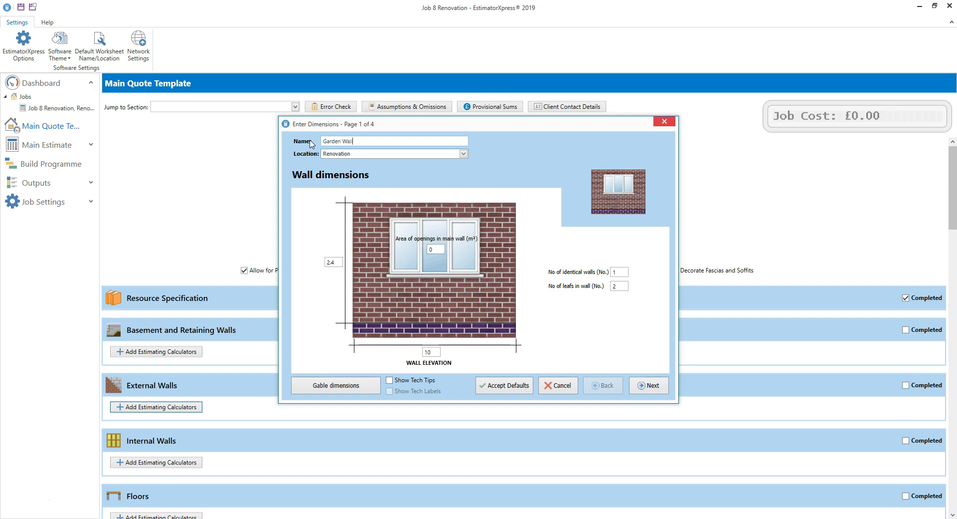
pyautogui.click(323, 145)
pyautogui.click(463, 154)
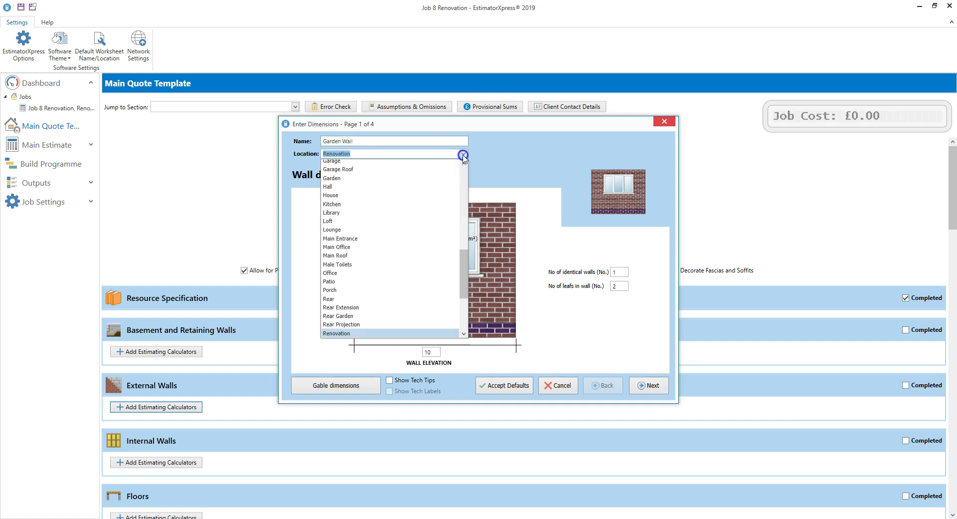
pyautogui.click(417, 179)
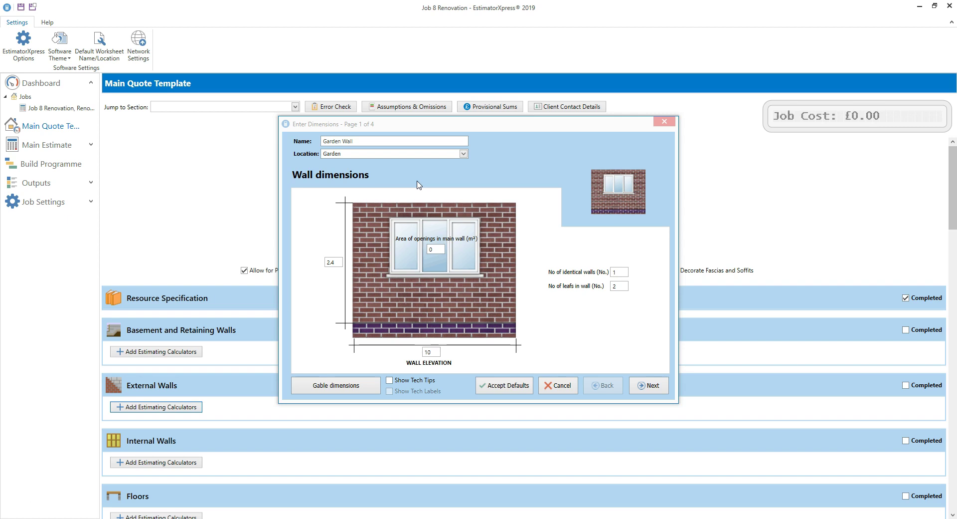
pyautogui.click(416, 185)
# - Set the wall height to 1 and length to 8 with 2 leaves, then continue
pyautogui.click(334, 262)
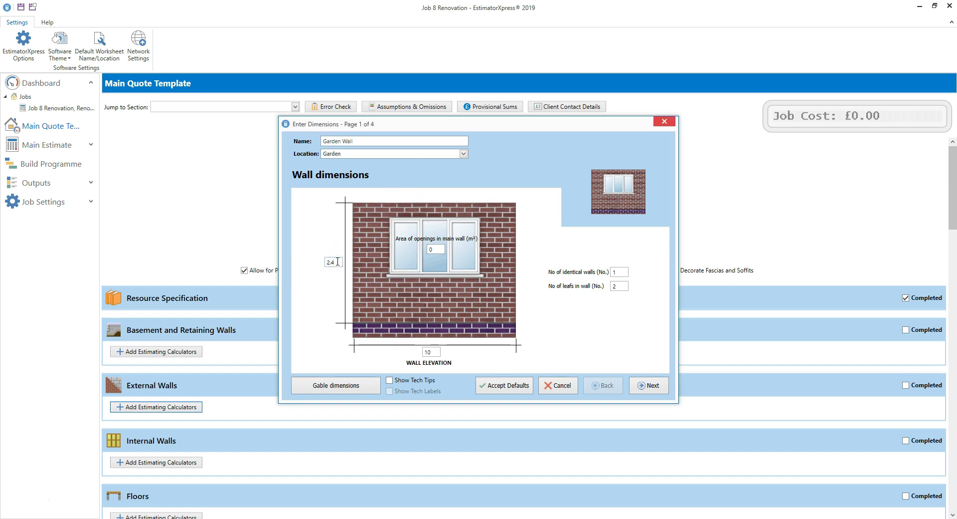
pyautogui.press('BackSpace')
pyautogui.press('BackSpace')
pyautogui.press('BackSpace')
pyautogui.write('1')
pyautogui.press('Tab')
pyautogui.write('8')
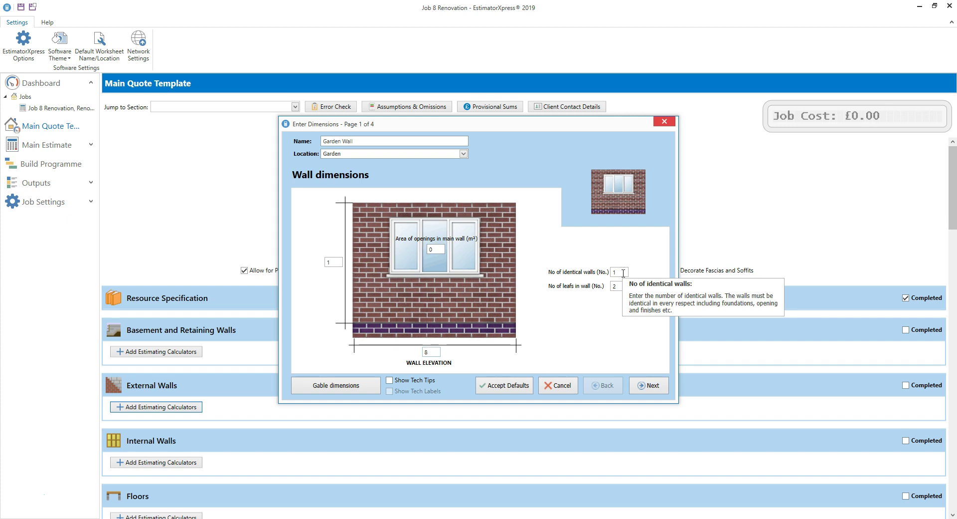
pyautogui.click(622, 286)
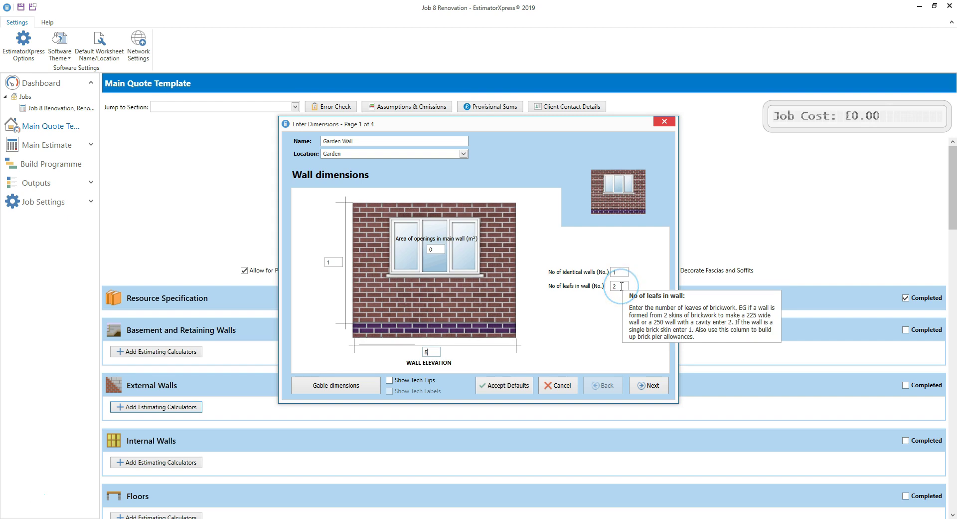
pyautogui.click(653, 386)
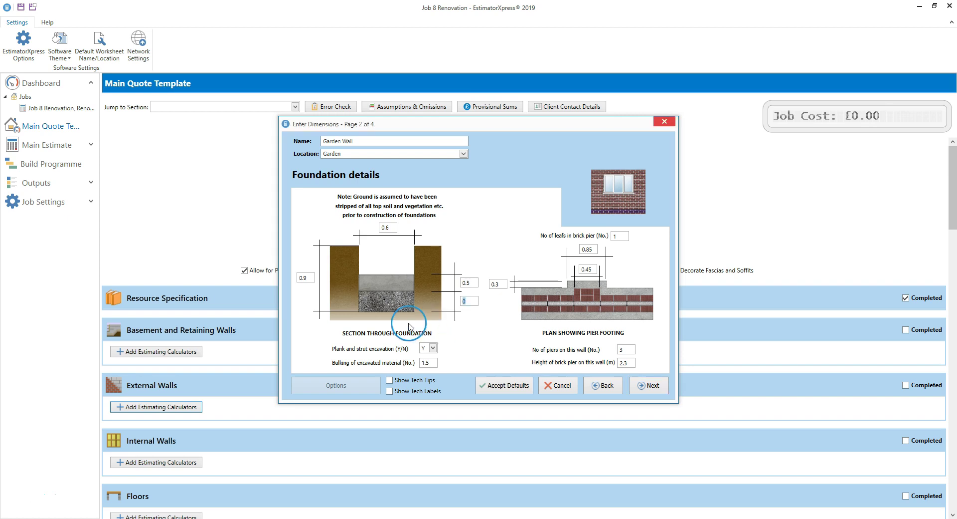
# - Review the foundation depth and pier values with Show Tech Tips turned on
pyautogui.click(303, 277)
pyautogui.click(312, 299)
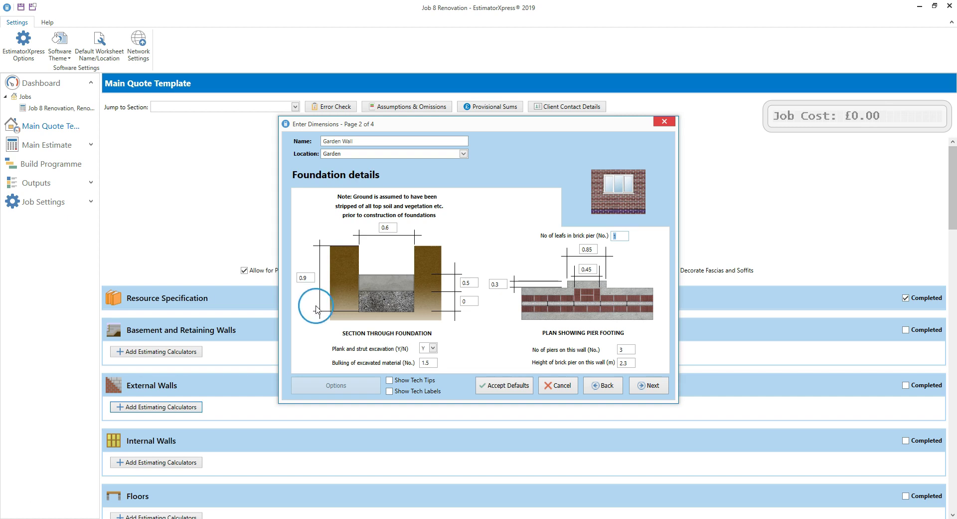
pyautogui.click(389, 381)
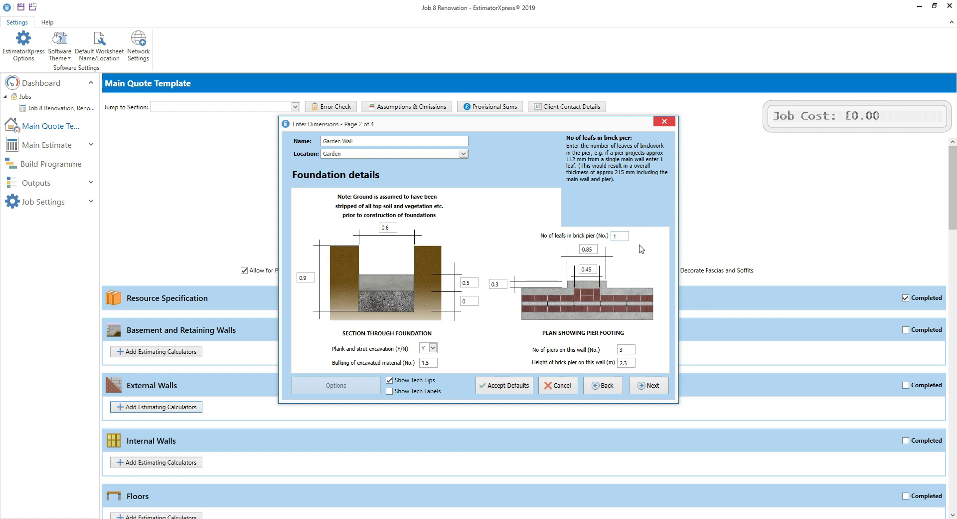
pyautogui.press('Tab')
pyautogui.press('Tab')
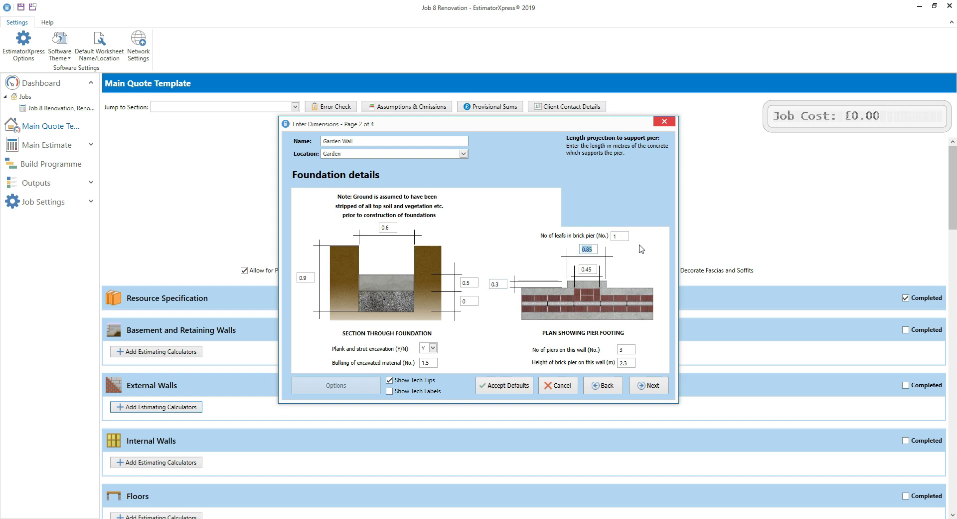
pyautogui.press('Tab')
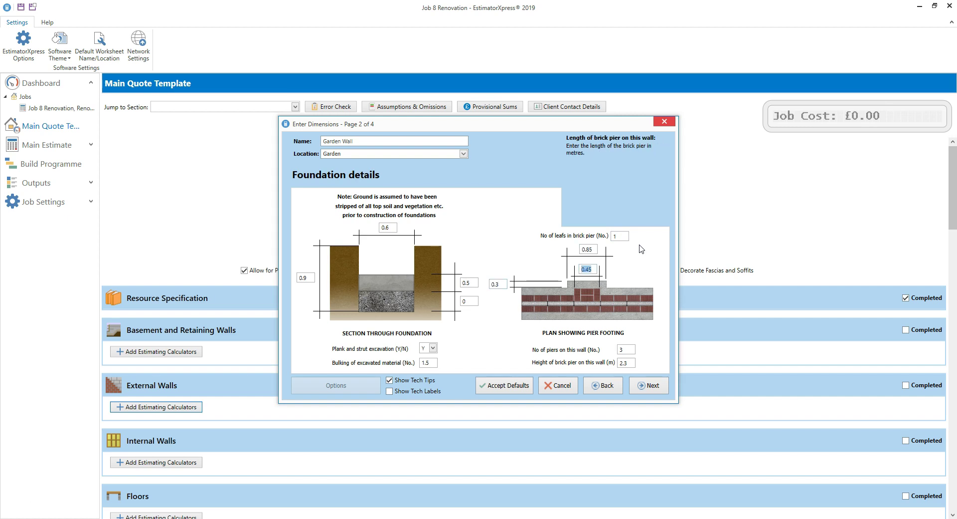
pyautogui.press('Tab')
pyautogui.press('Tab')
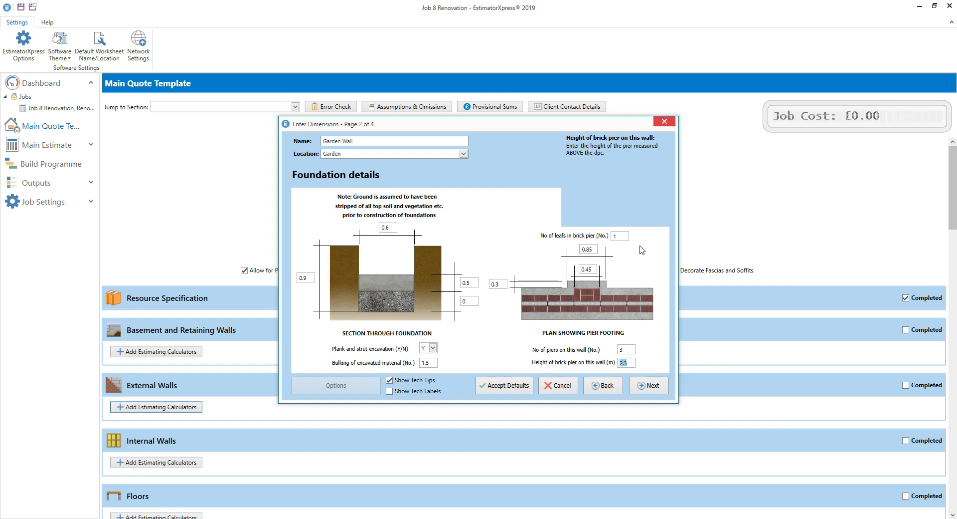
# - Pass the footing and plastering pages and finish the Garden Wall, bringing cost to £3,733.71
pyautogui.click(653, 386)
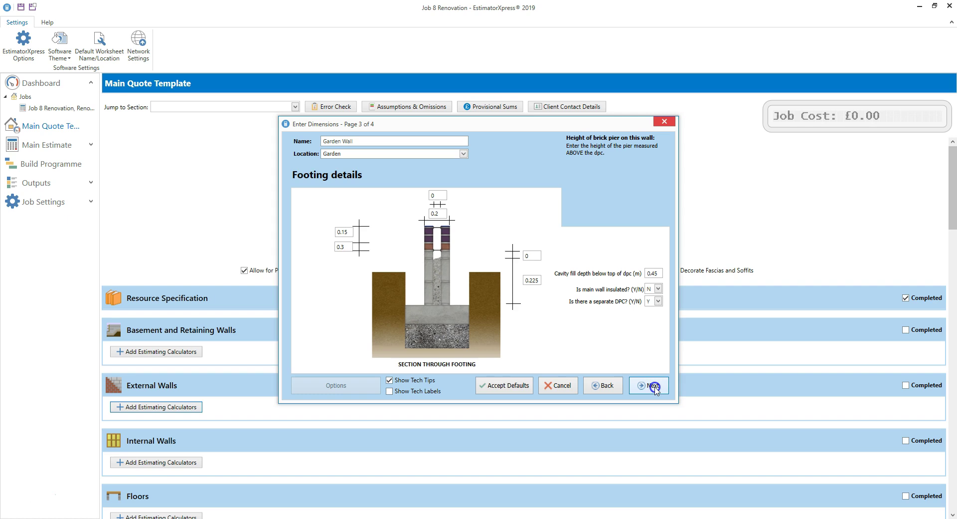
pyautogui.click(654, 386)
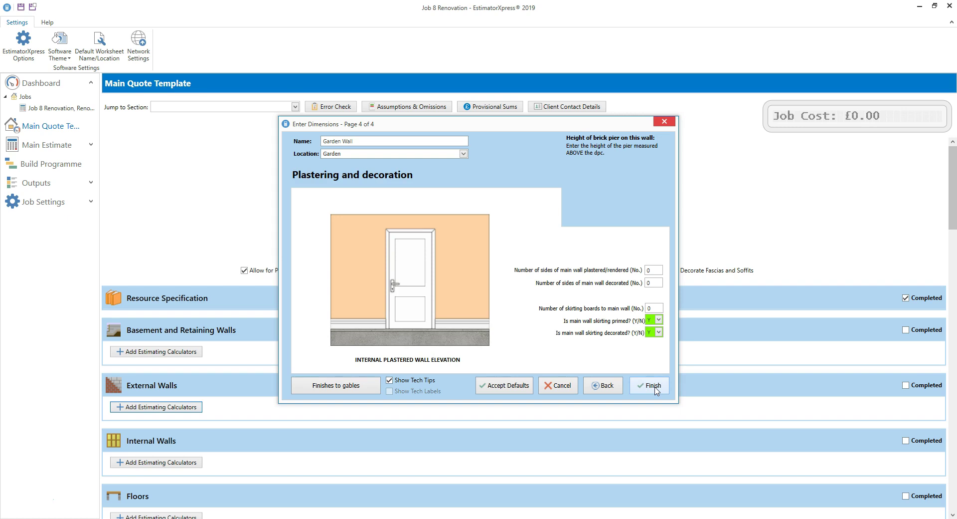
pyautogui.click(653, 386)
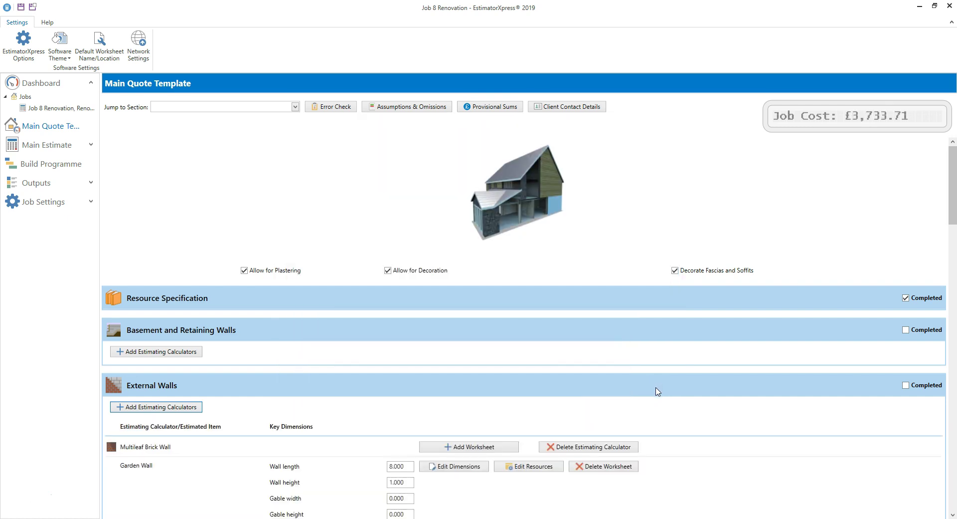
# - Set the External Walls section to Completed so it collapses at £3,733.71
pyautogui.scroll(-3, 658, 391)
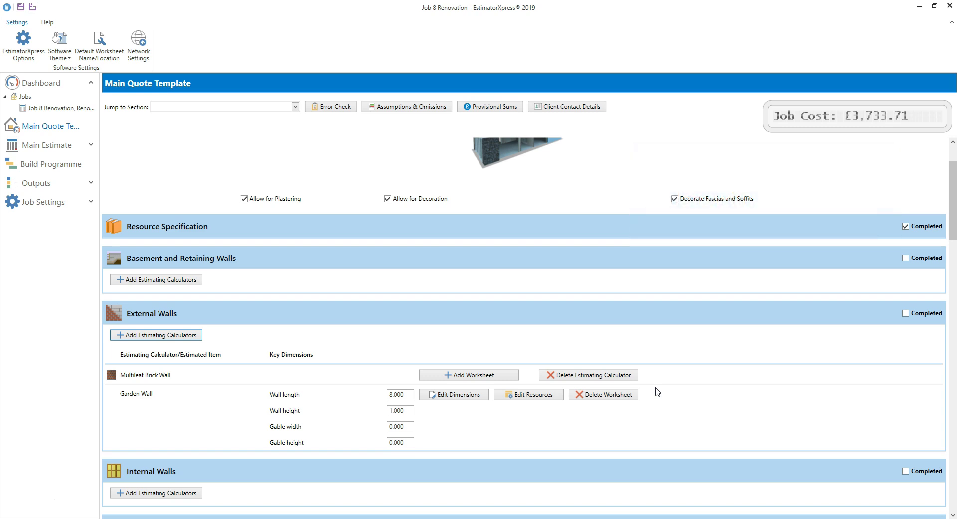
pyautogui.click(906, 313)
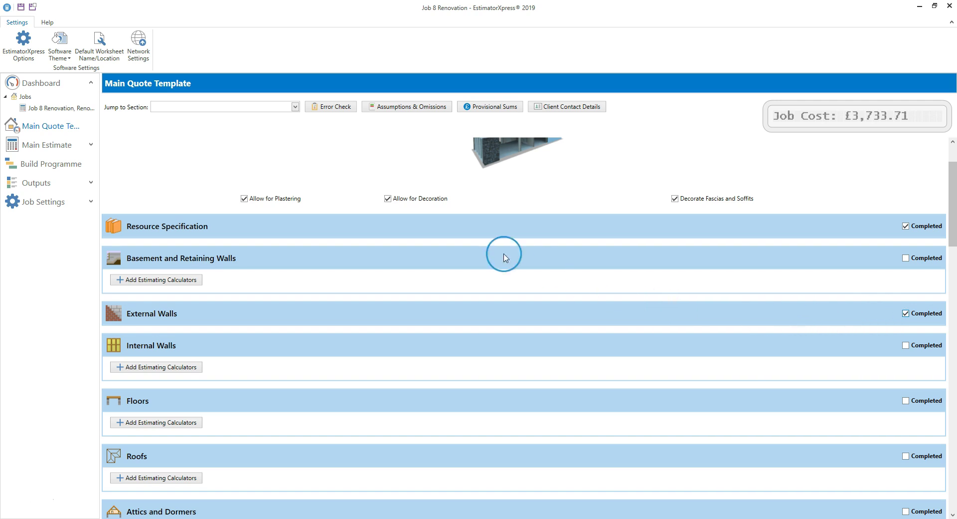
# - Jump to External Works and list its calculators: Block Paving, Paving, Site Strip, Tarmac Drive
pyautogui.click(295, 107)
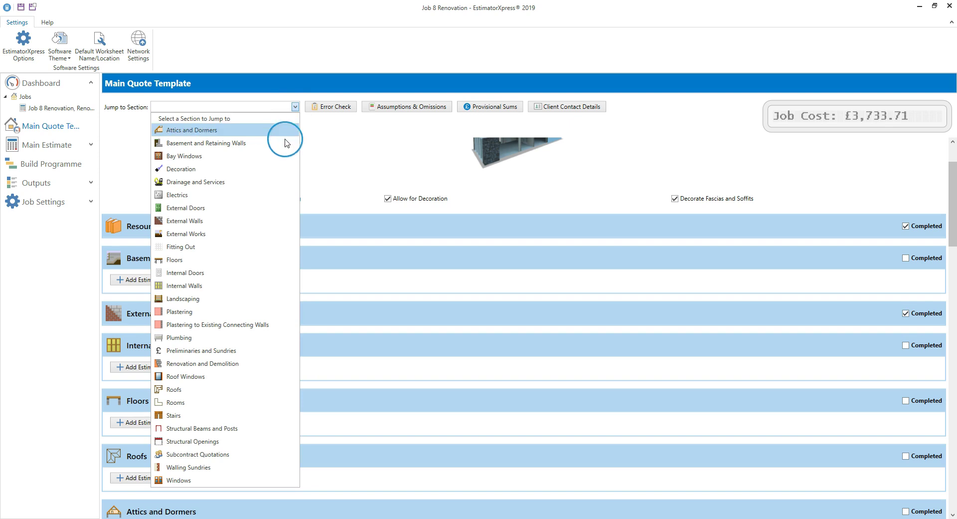
pyautogui.click(236, 233)
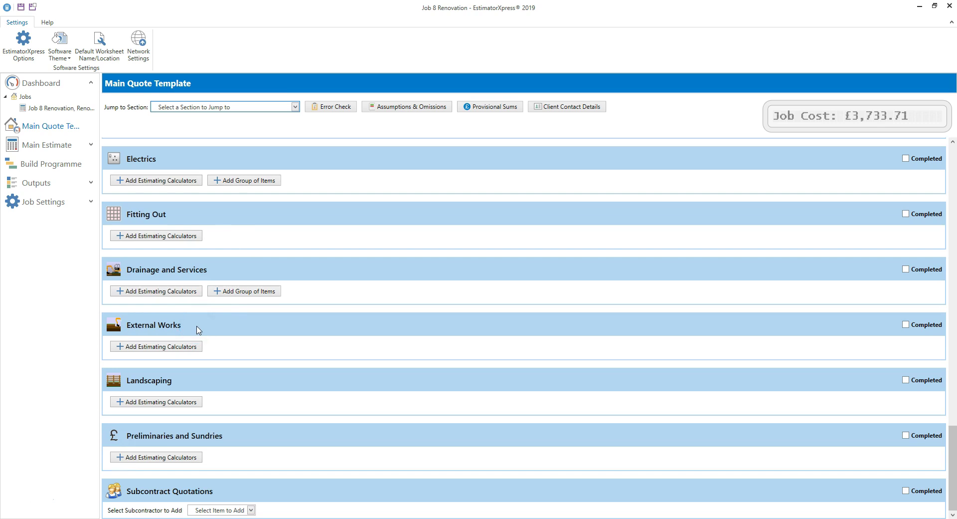
pyautogui.click(180, 348)
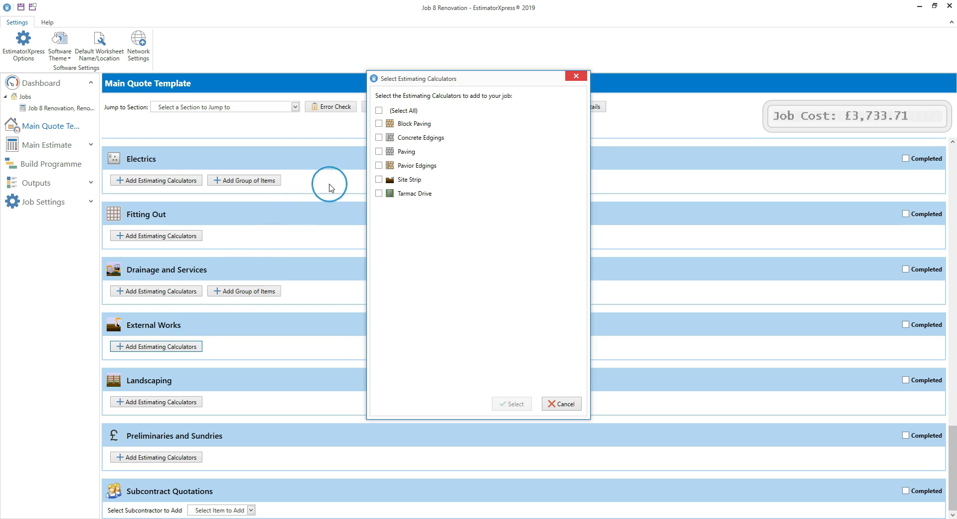
# - Add a Paving calculator using the Typical Patio template
pyautogui.click(379, 152)
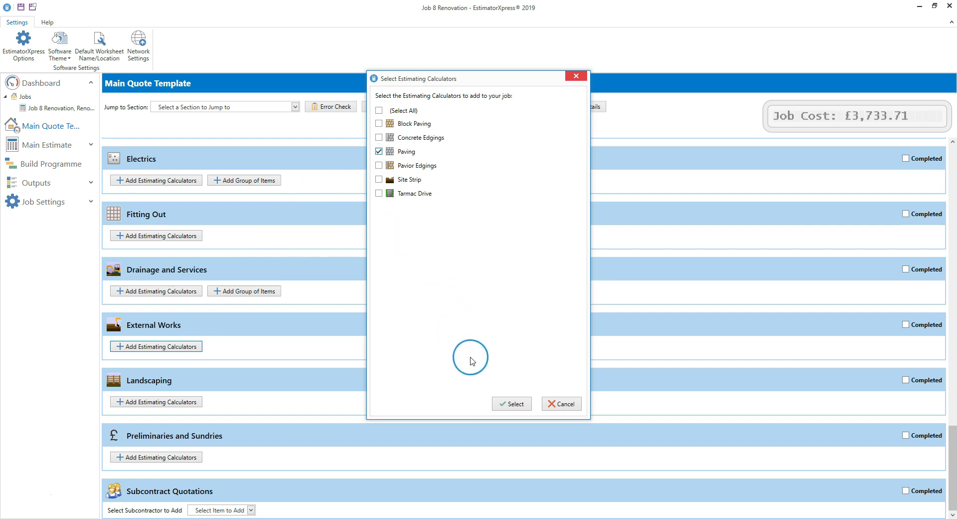
pyautogui.click(509, 404)
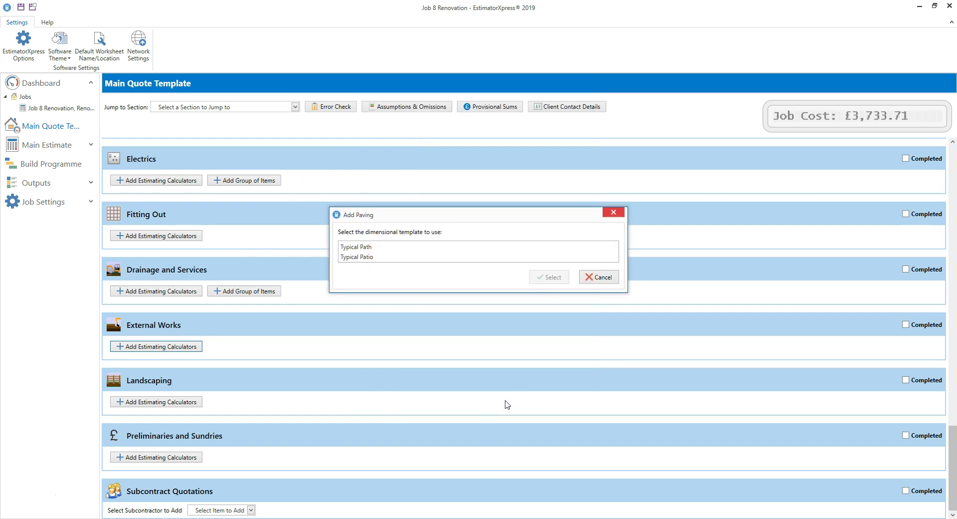
pyautogui.click(394, 256)
pyautogui.click(546, 278)
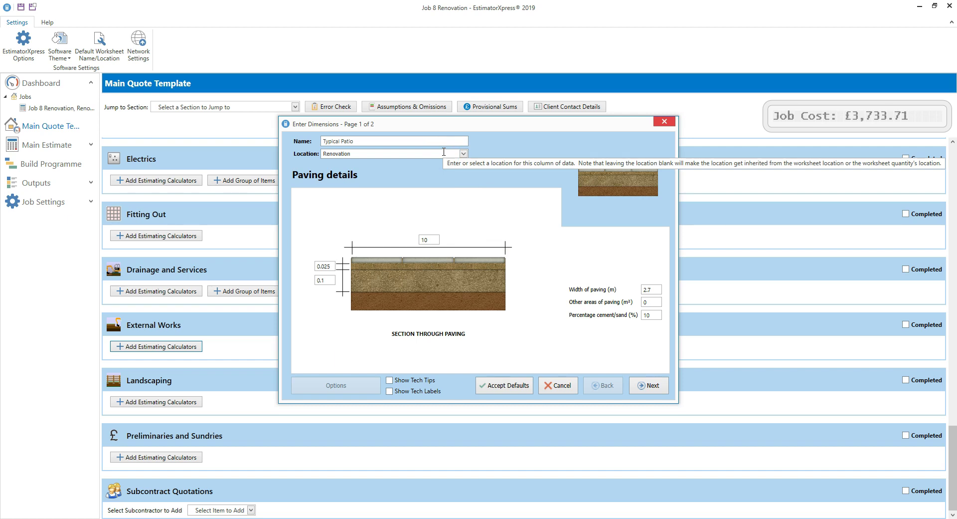
# - Set the patio location to Garden and its paving length to 8 m
pyautogui.click(462, 153)
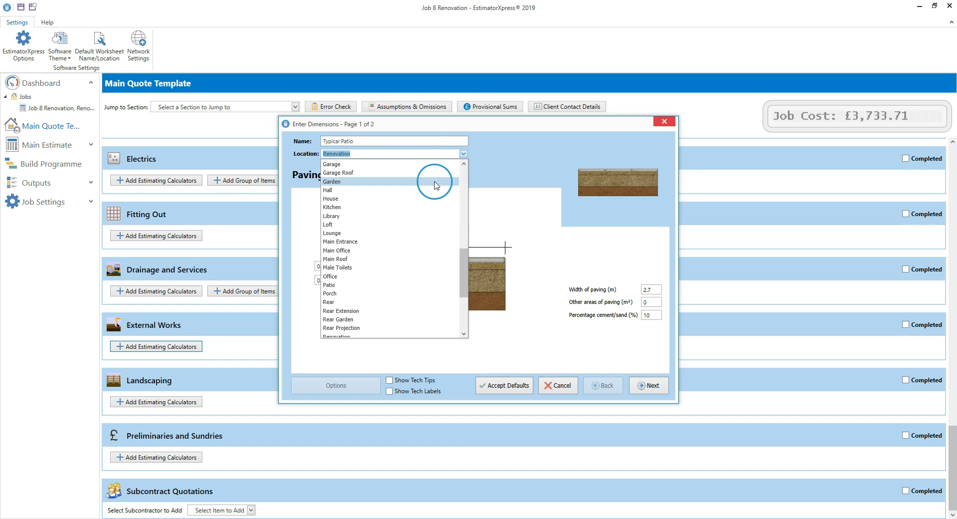
pyautogui.click(434, 178)
pyautogui.click(448, 230)
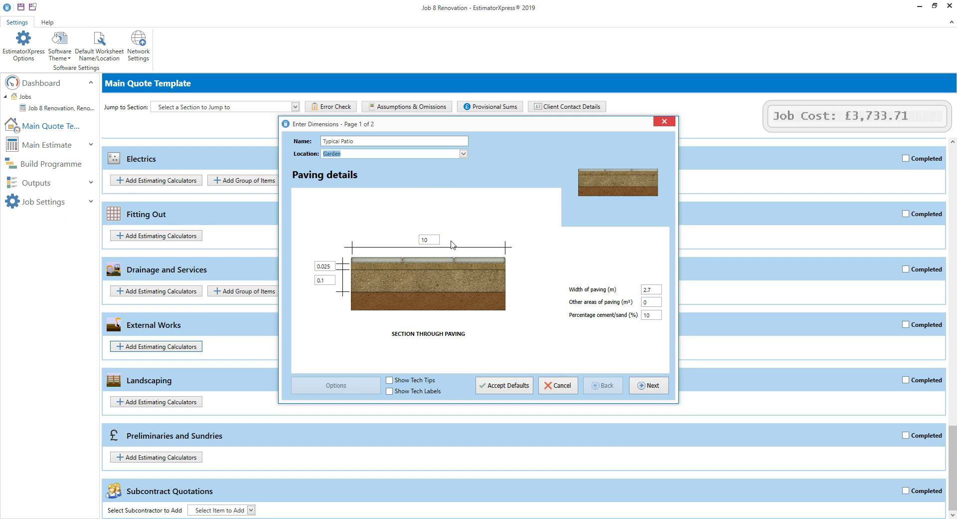
pyautogui.click(438, 239)
# - Turn on Show Tech Labels and Show Tech Tips
pyautogui.click(389, 391)
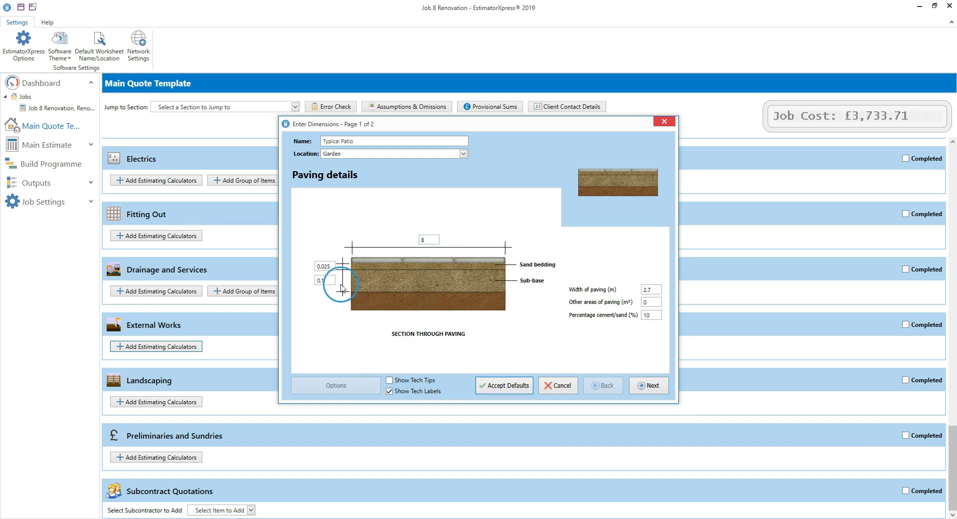
pyautogui.moveTo(332, 265)
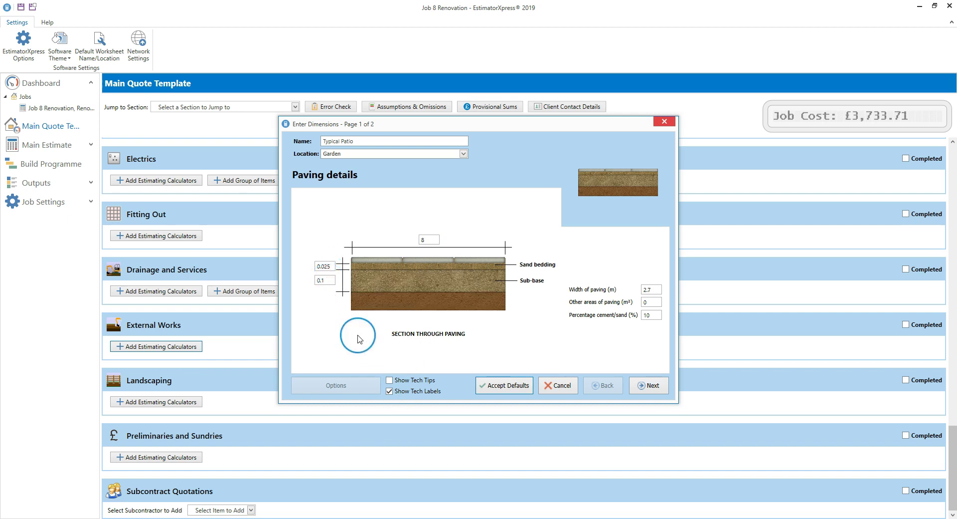
pyautogui.click(390, 380)
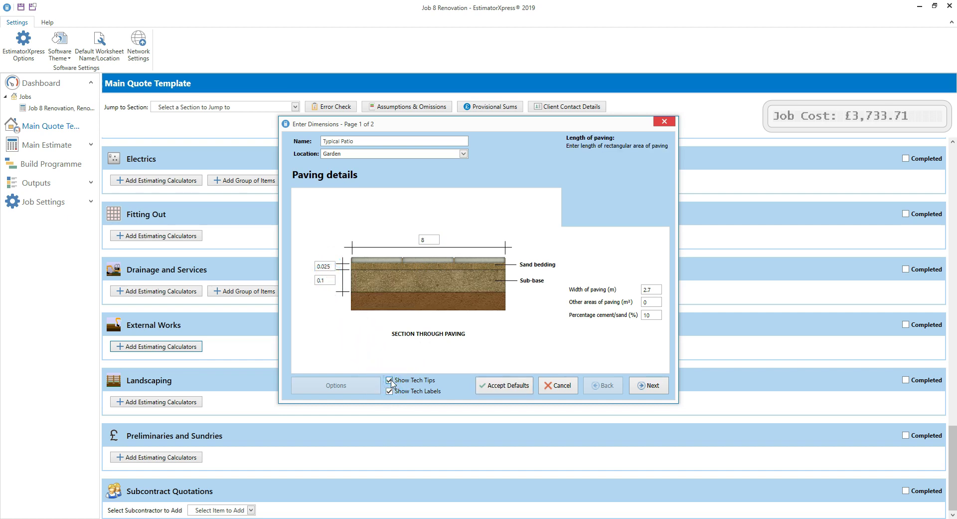
pyautogui.click(398, 383)
# - Change the paving width to 3 m, check the other values, and go to the plant page
pyautogui.click(656, 291)
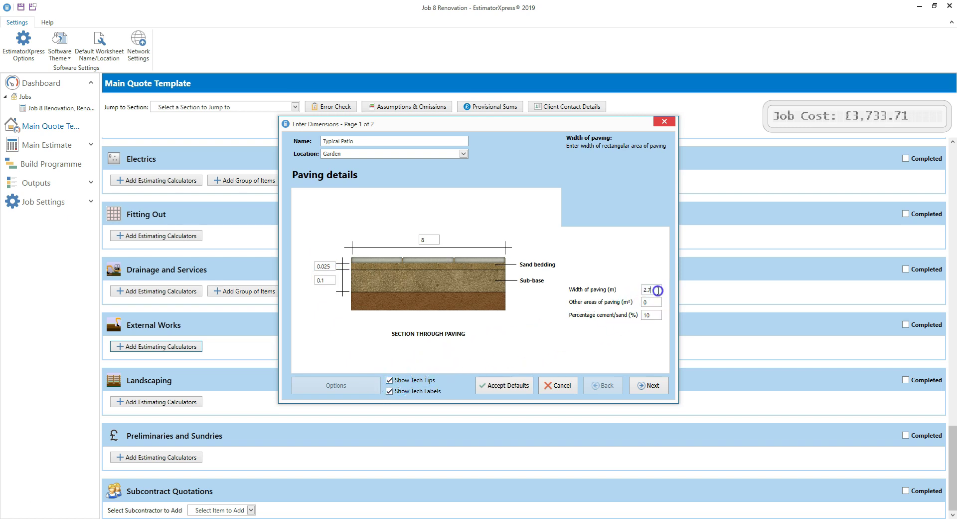
pyautogui.doubleClick(658, 290)
pyautogui.write('3')
pyautogui.click(651, 301)
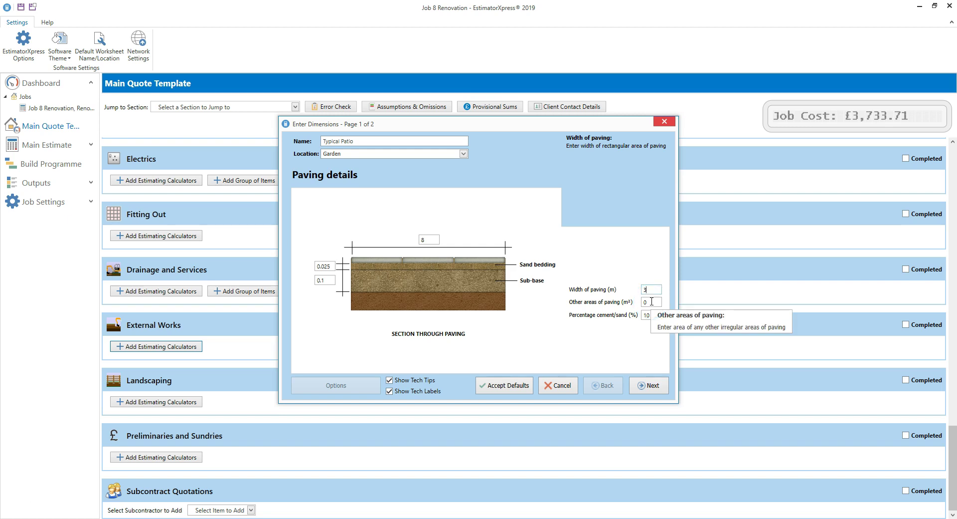
pyautogui.click(652, 314)
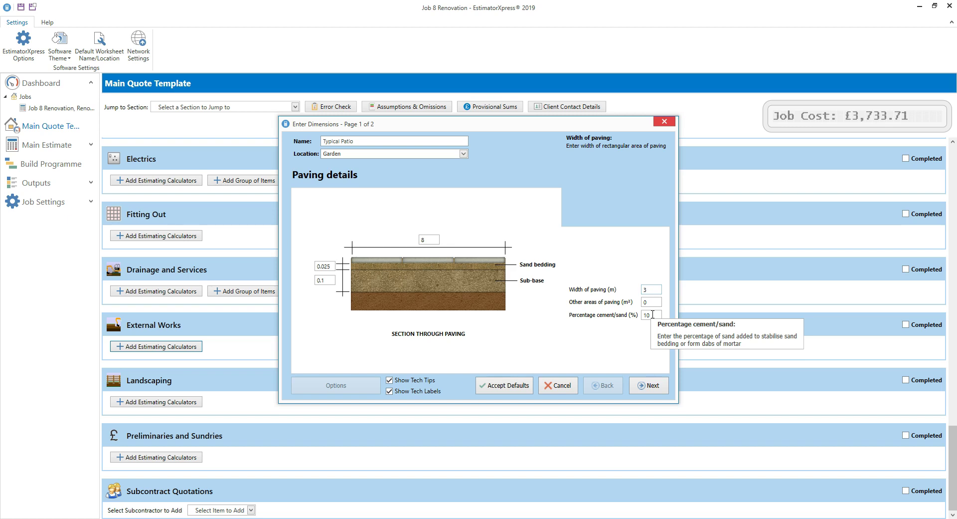
pyautogui.click(654, 385)
pyautogui.click(657, 387)
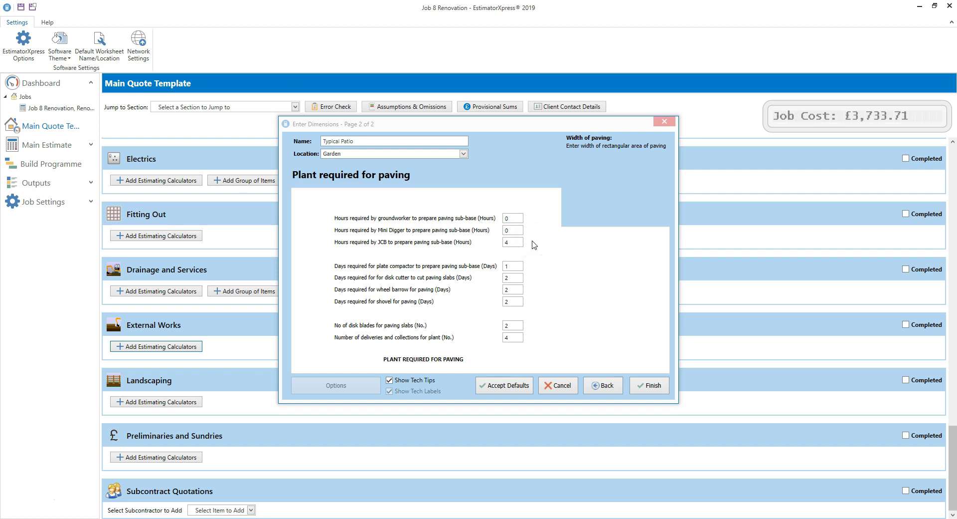
# - Set Mini Digger hours to 4 and JCB hours to 0
pyautogui.click(505, 230)
pyautogui.write('4')
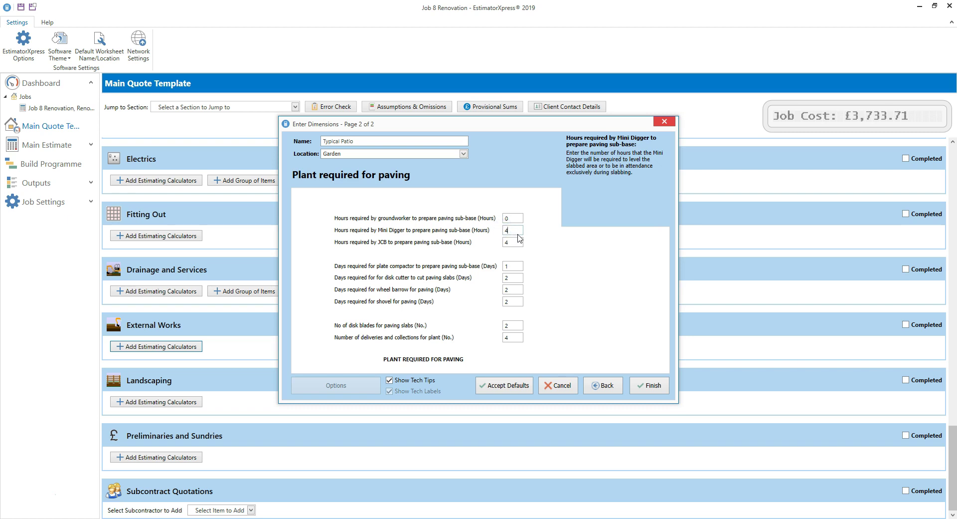
pyautogui.click(511, 242)
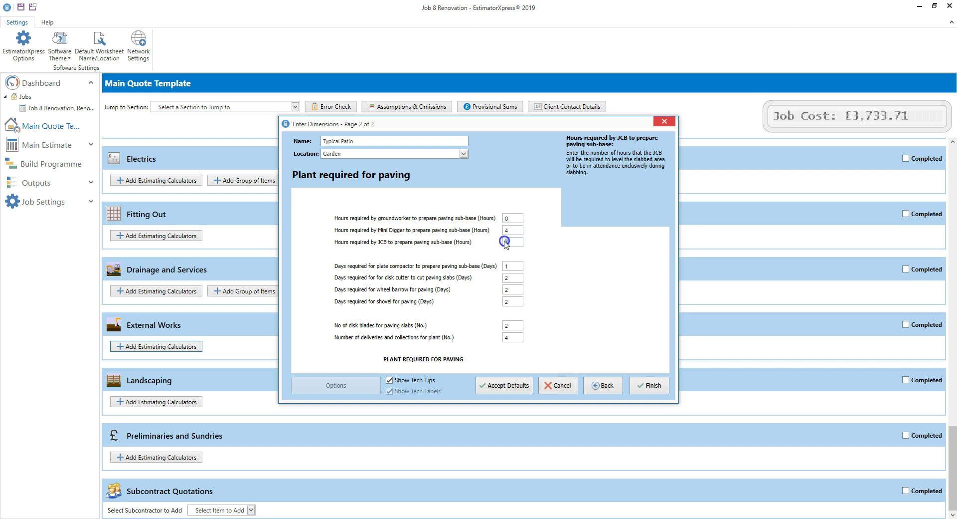
pyautogui.write('0')
# - Review the cutter, barrow, shovel, blade and delivery values, then finish the Typical Patio calculator
pyautogui.click(519, 277)
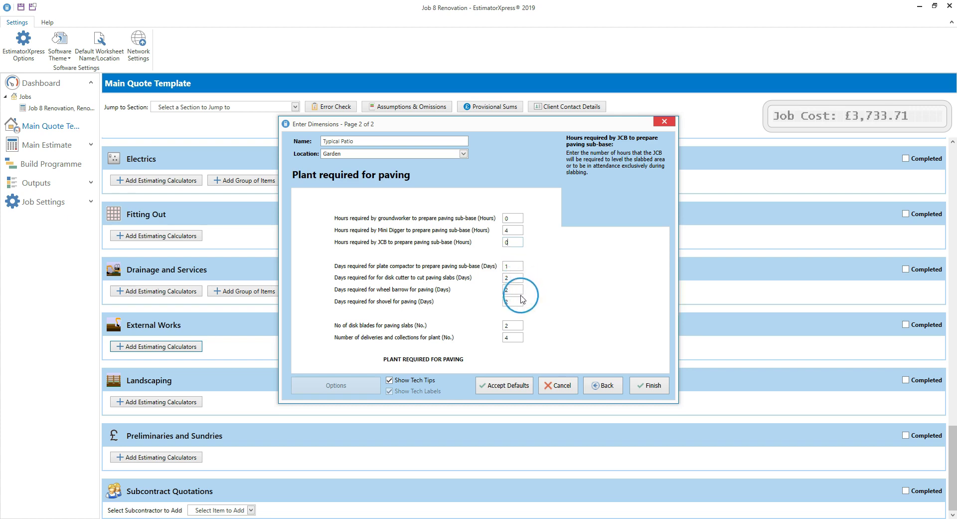
pyautogui.click(521, 301)
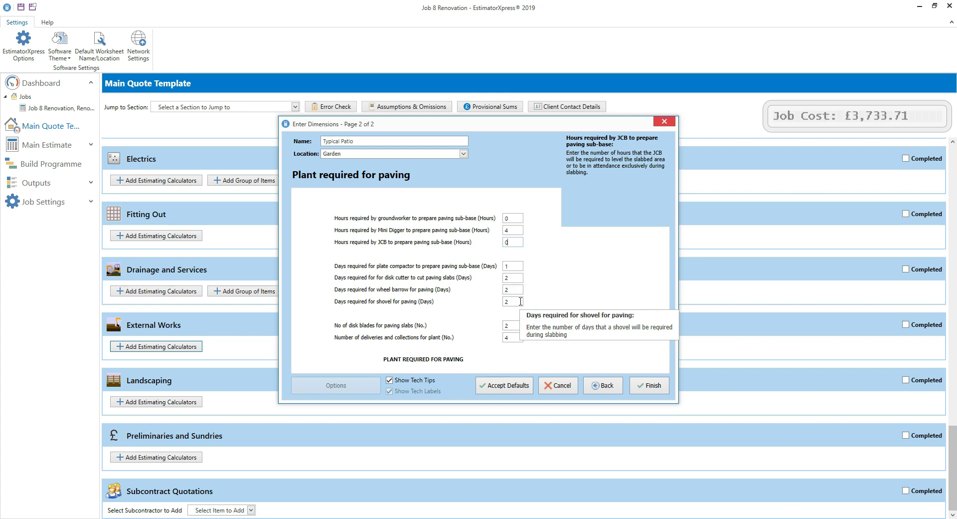
pyautogui.click(521, 302)
pyautogui.click(519, 325)
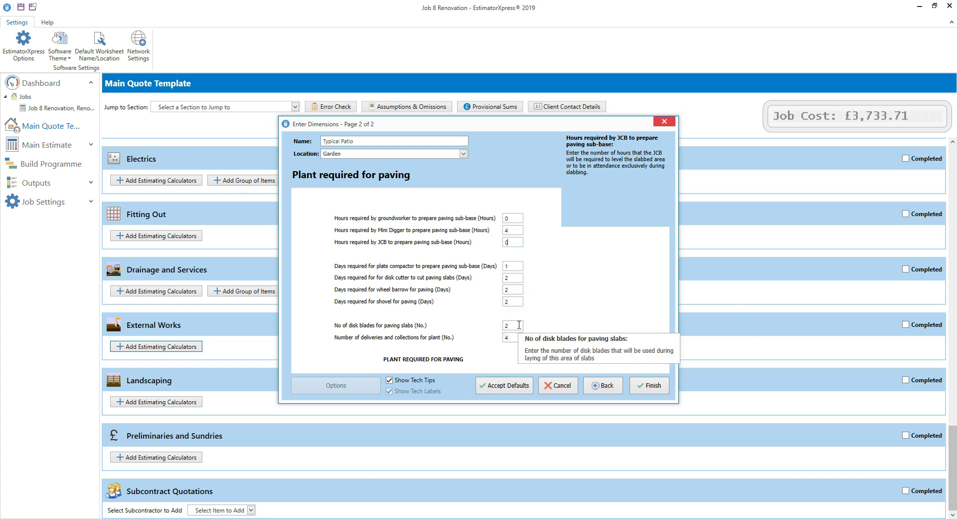
pyautogui.click(518, 336)
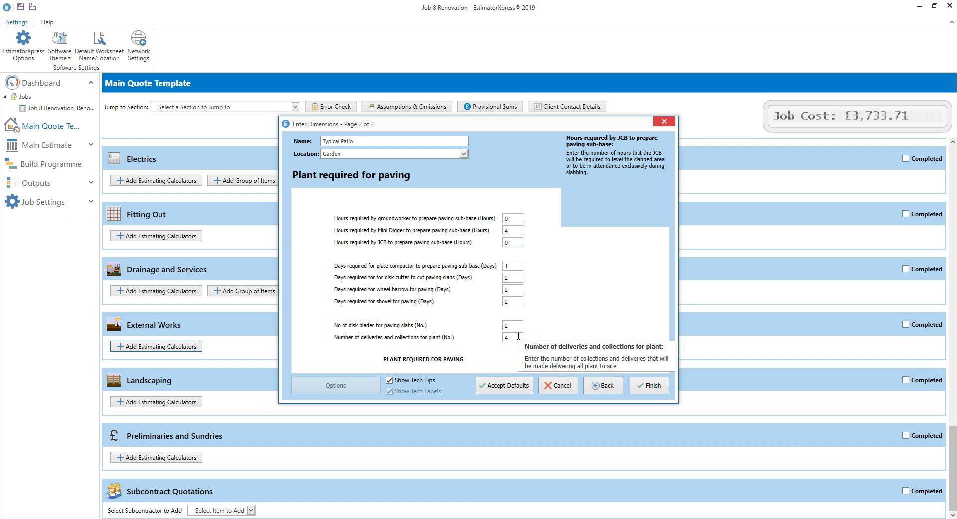
pyautogui.click(647, 388)
pyautogui.click(641, 396)
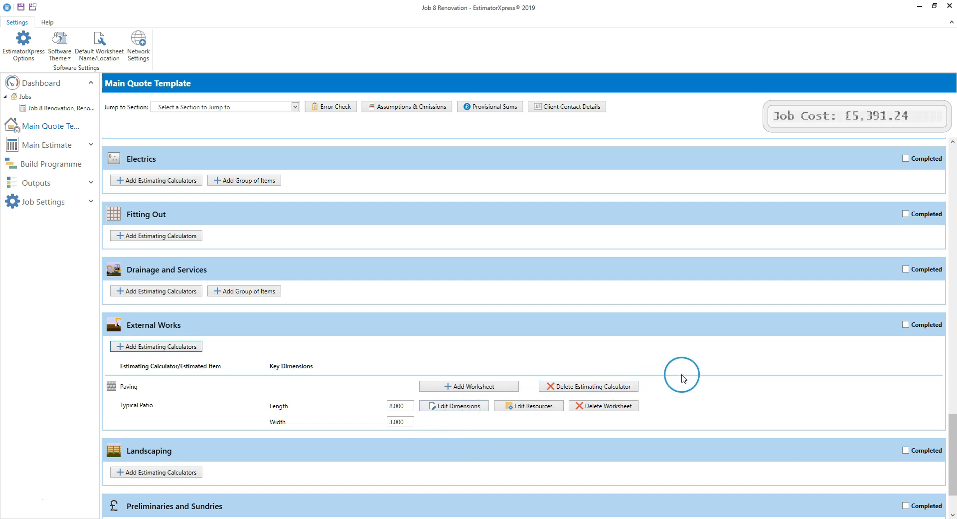
# - Tick Completed on the External Works section header
pyautogui.click(906, 325)
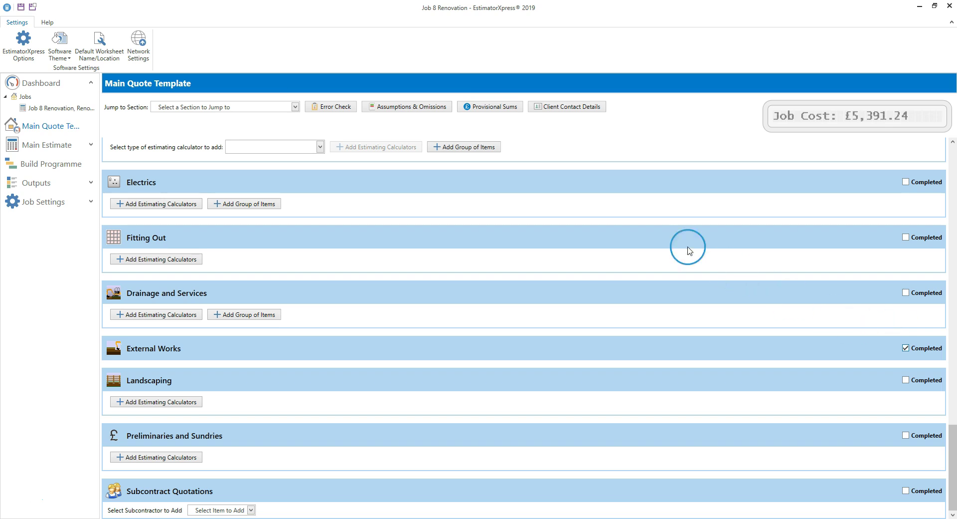
# - Jump to the Rooms section and list the room types available to add
pyautogui.click(295, 107)
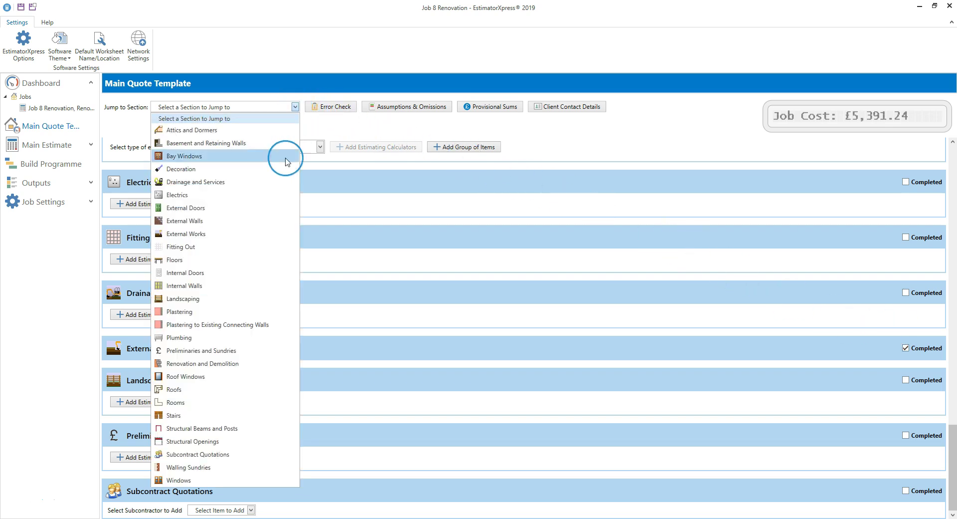
pyautogui.click(198, 407)
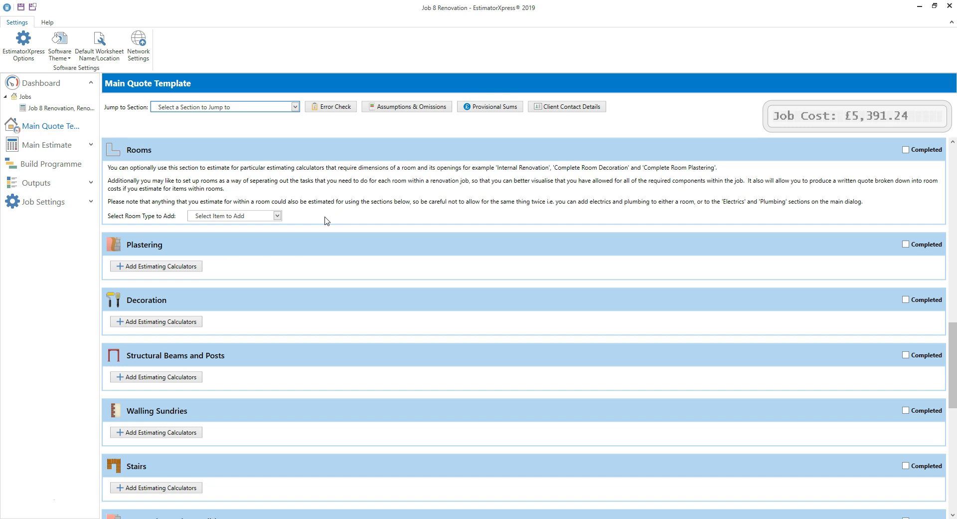
pyautogui.click(277, 217)
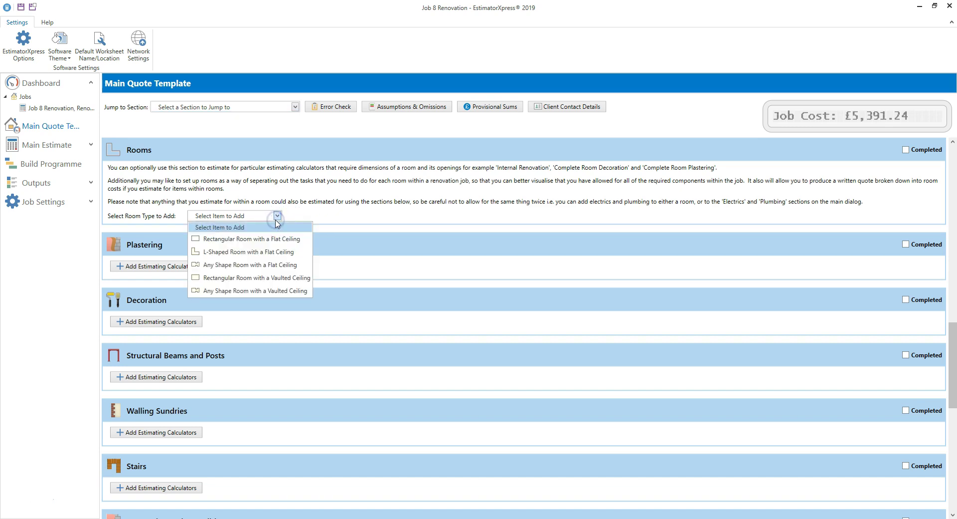
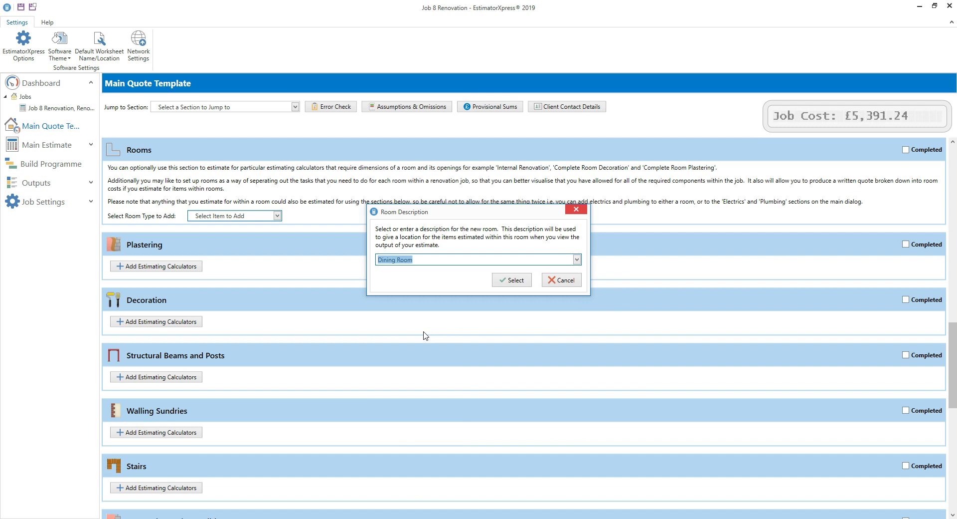
# - Name the new room Dining Room and enter length 4.5 m, width 4 m, wall height 2.3 m
pyautogui.click(512, 279)
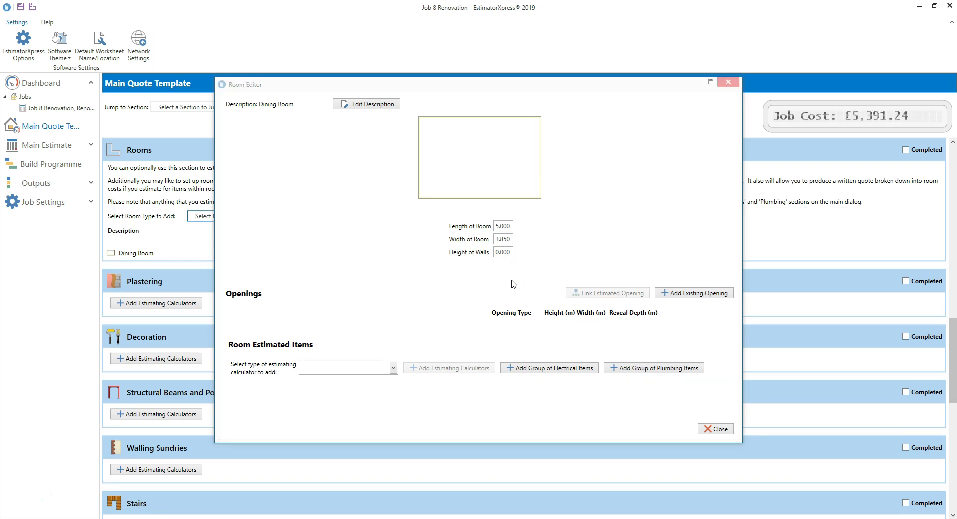
pyautogui.click(497, 224)
pyautogui.write('4.')
pyautogui.click(523, 231)
pyautogui.write('5')
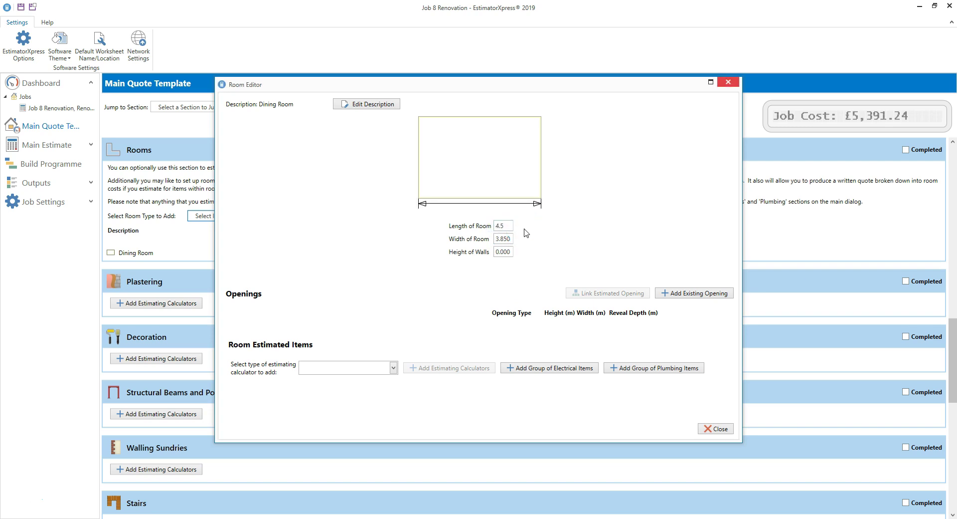
pyautogui.press('Tab')
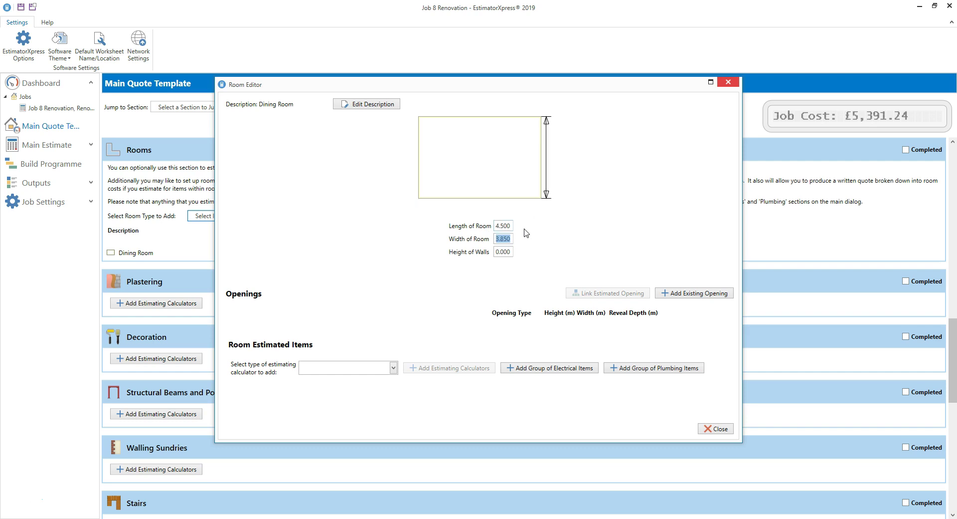
pyautogui.write('4')
pyautogui.press('Tab')
pyautogui.write('2.3')
# - Add an existing 1.95 × 0.90 m internal door opening to the Dining Room
pyautogui.click(689, 293)
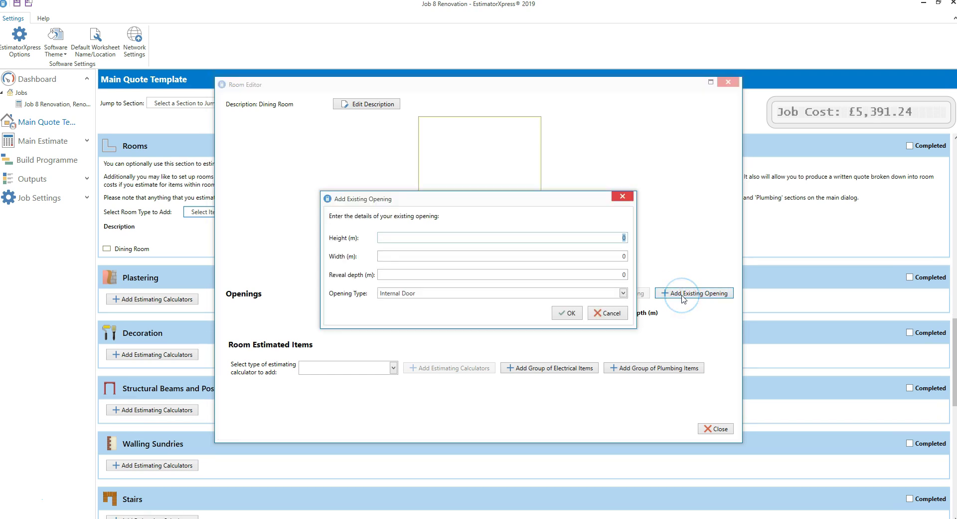
pyautogui.write('1.95')
pyautogui.click(683, 296)
pyautogui.press('Tab')
pyautogui.write('.9')
pyautogui.press('Tab')
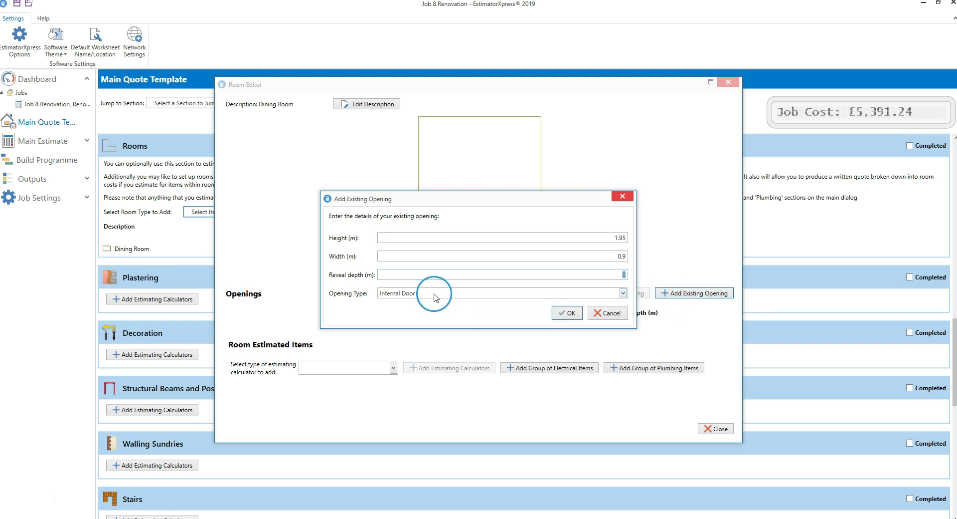
pyautogui.click(567, 314)
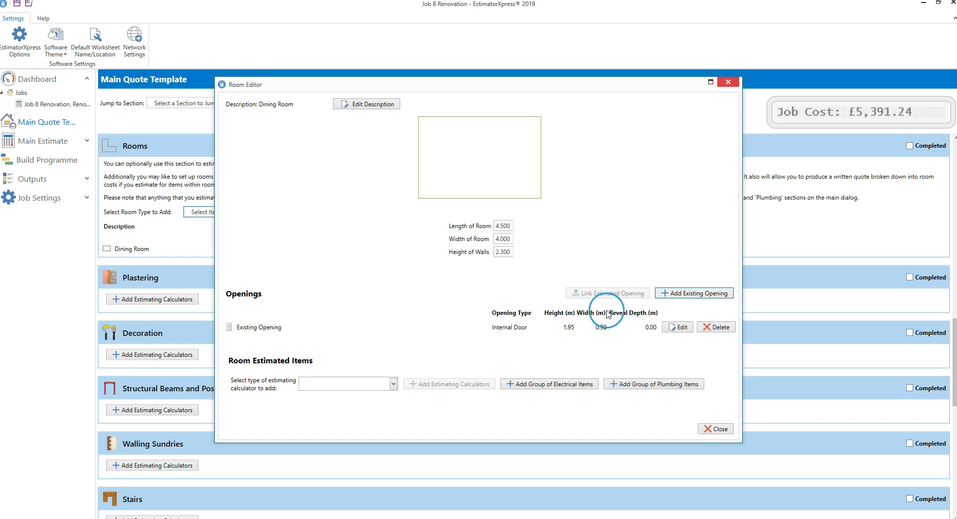
# - Add a 1.20 × 0.60 m window opening with 0.15 reveal
pyautogui.click(687, 293)
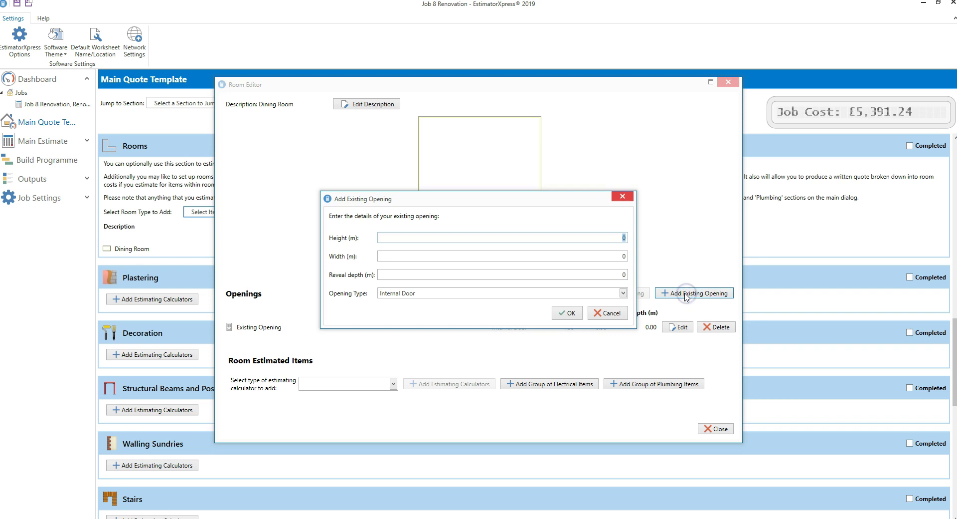
pyautogui.write('1.2')
pyautogui.press('Tab')
pyautogui.write('0.6')
pyautogui.press('Tab')
pyautogui.write('0.15')
pyautogui.click(623, 293)
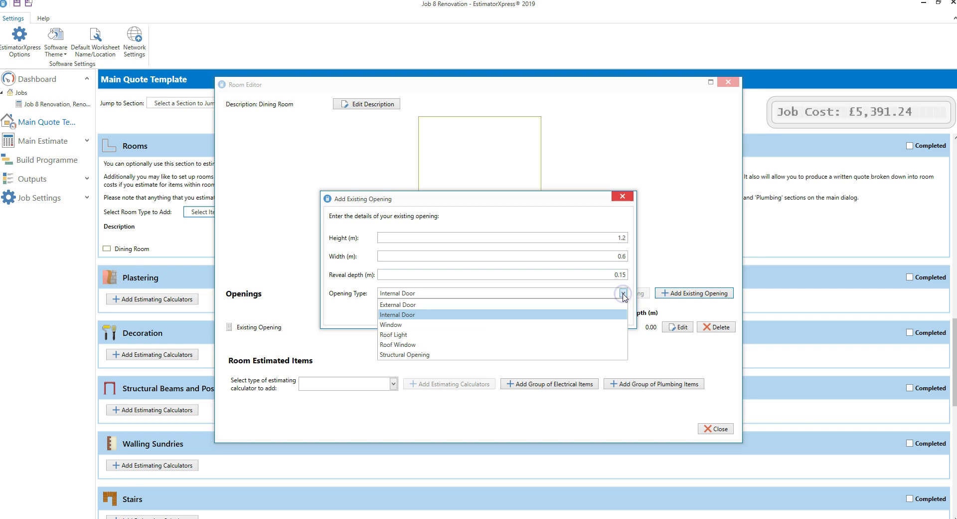
pyautogui.click(602, 324)
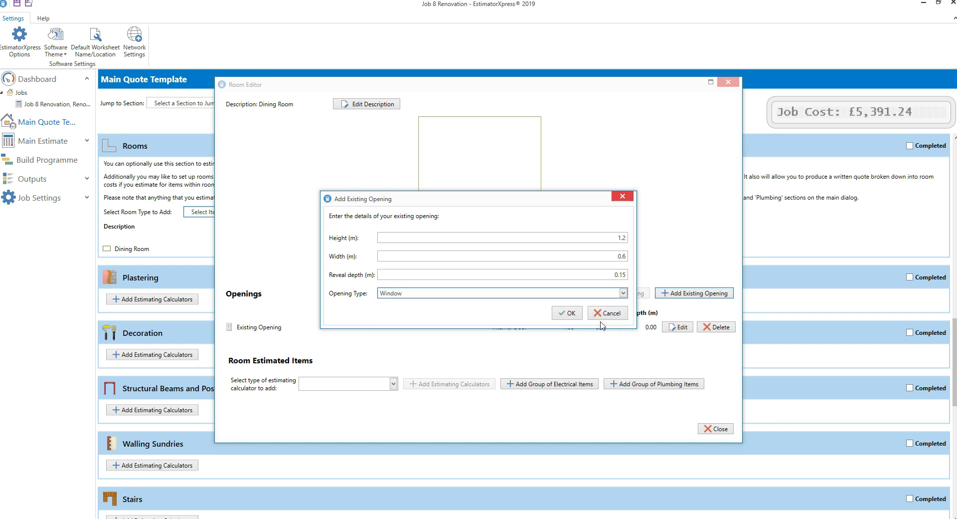
pyautogui.click(568, 313)
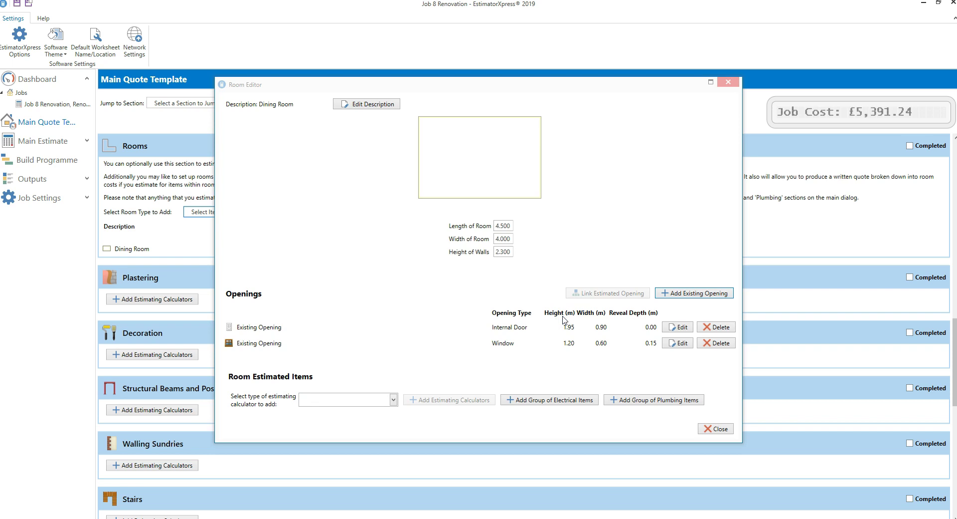
# - Set the estimating calculator type to Renovation and list its calculators
pyautogui.click(567, 315)
pyautogui.click(622, 299)
pyautogui.click(396, 400)
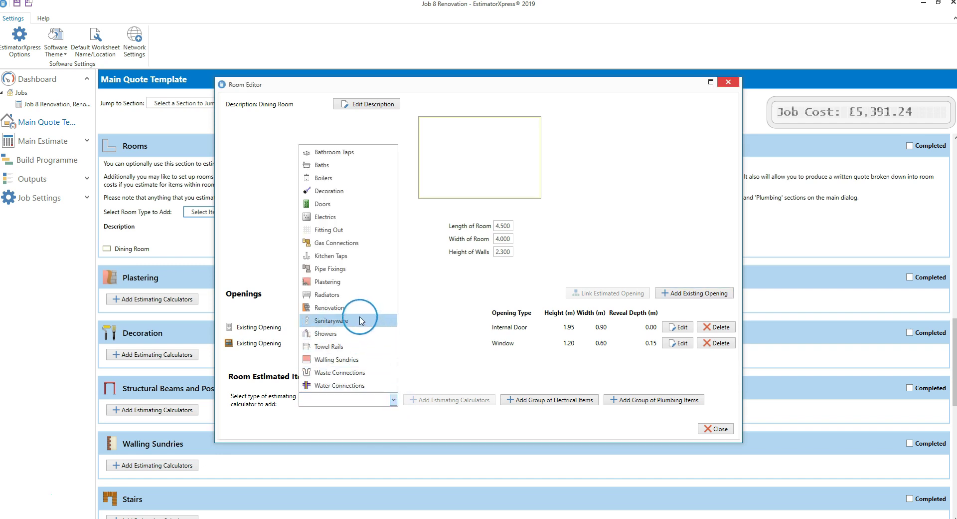
pyautogui.click(352, 307)
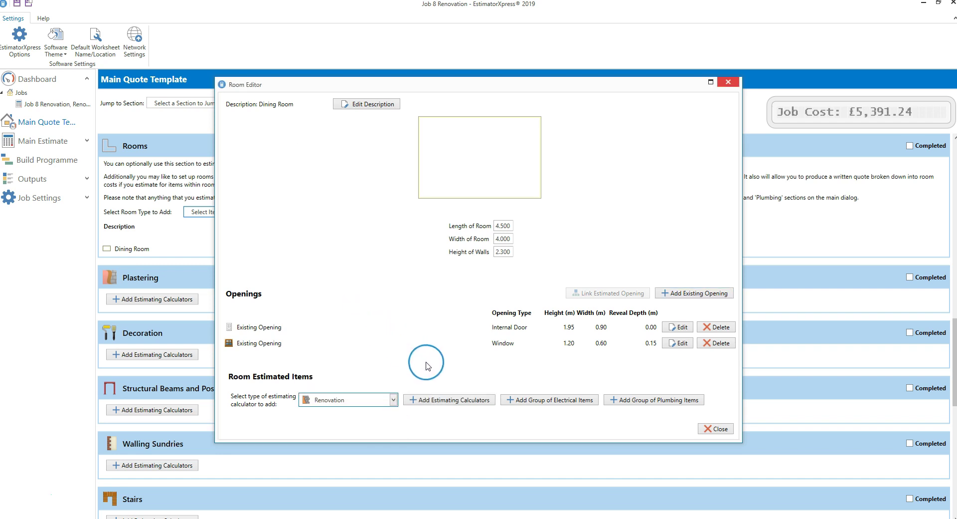
pyautogui.click(477, 399)
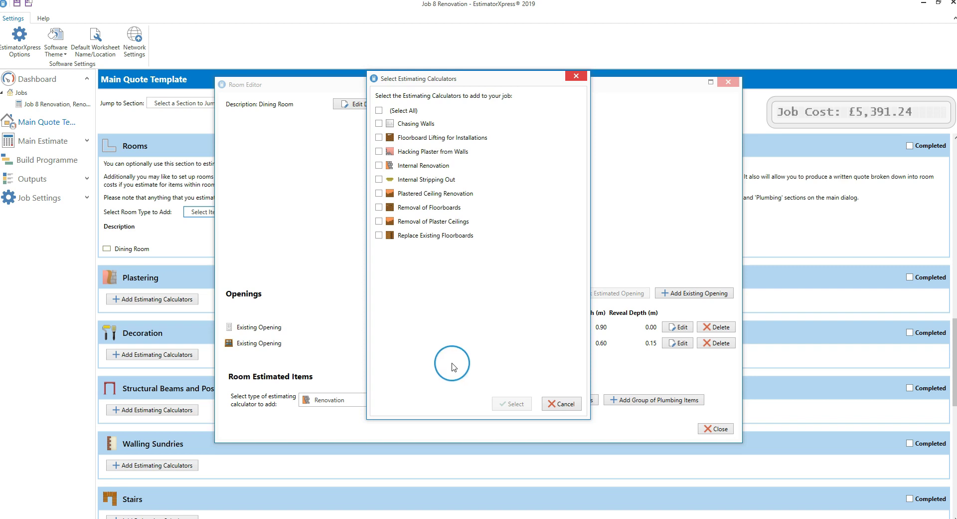
# - Add the Internal Renovation calculator using the 'Hack all walls, replaster, skirt and decorate.' template
pyautogui.click(378, 166)
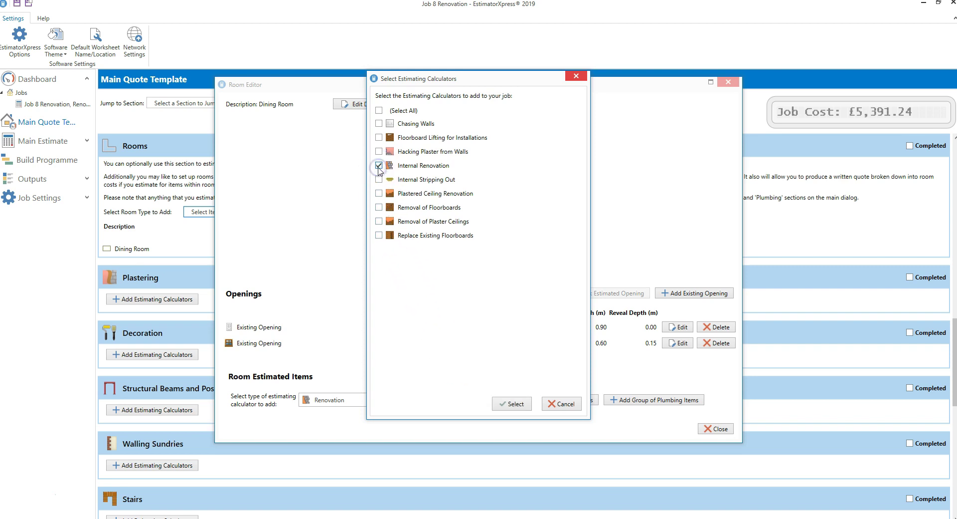
pyautogui.click(512, 404)
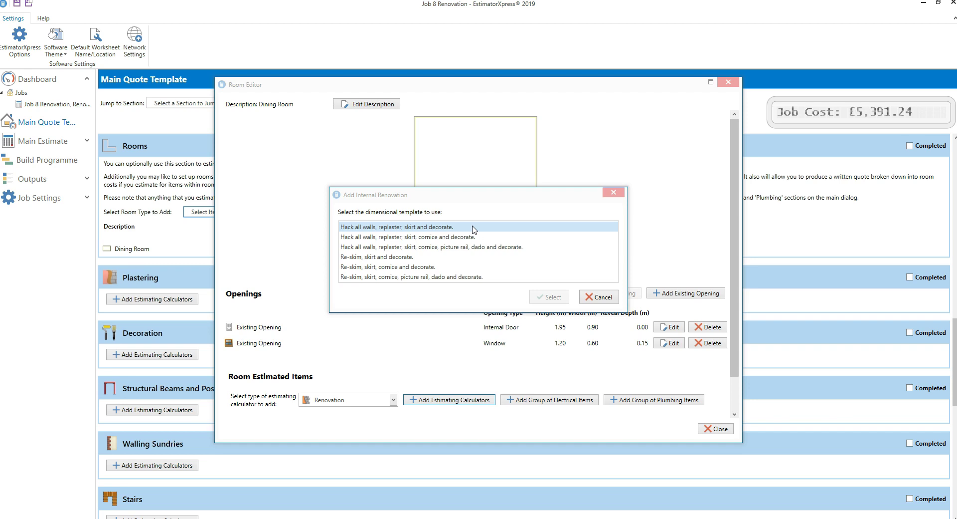
pyautogui.click(473, 228)
pyautogui.click(554, 298)
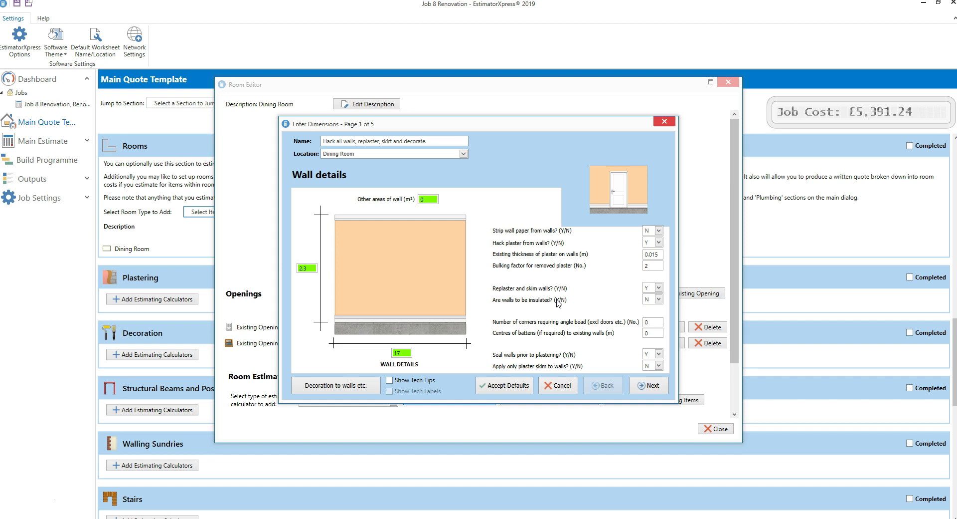
# - Set walls to replaster and skim, then page through door, window and ceiling details and finish
pyautogui.click(309, 269)
pyautogui.press('Tab')
pyautogui.press('Tab')
pyautogui.press('Tab')
pyautogui.press('Tab')
pyautogui.press('Tab')
pyautogui.press('Tab')
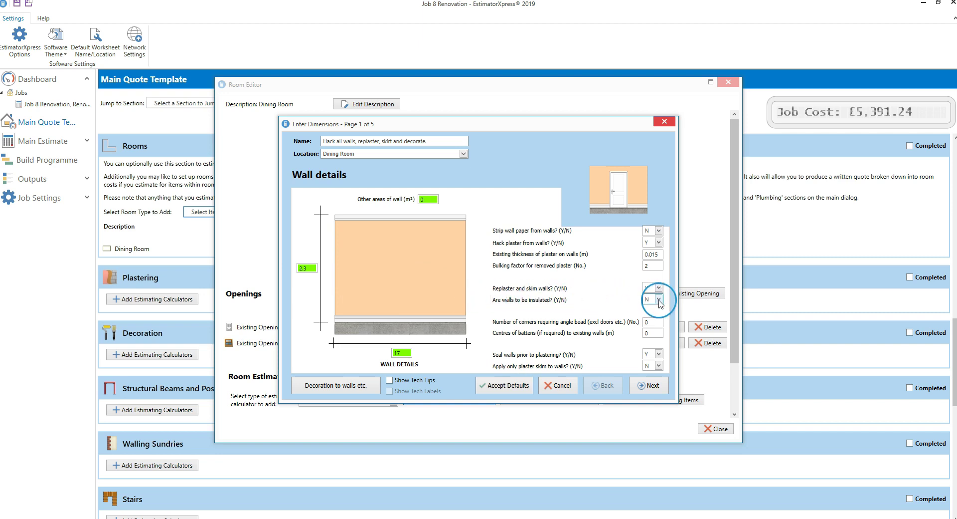
pyautogui.moveTo(662, 303)
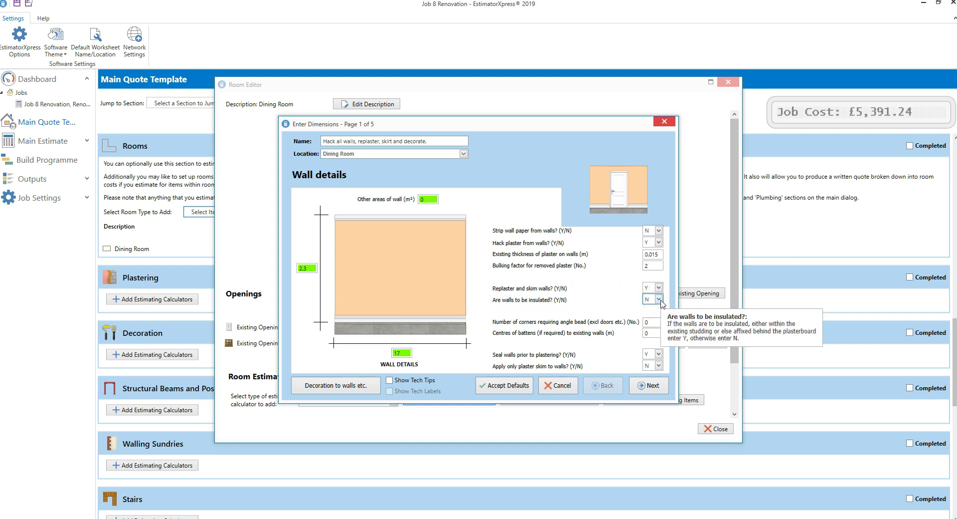
pyautogui.click(653, 387)
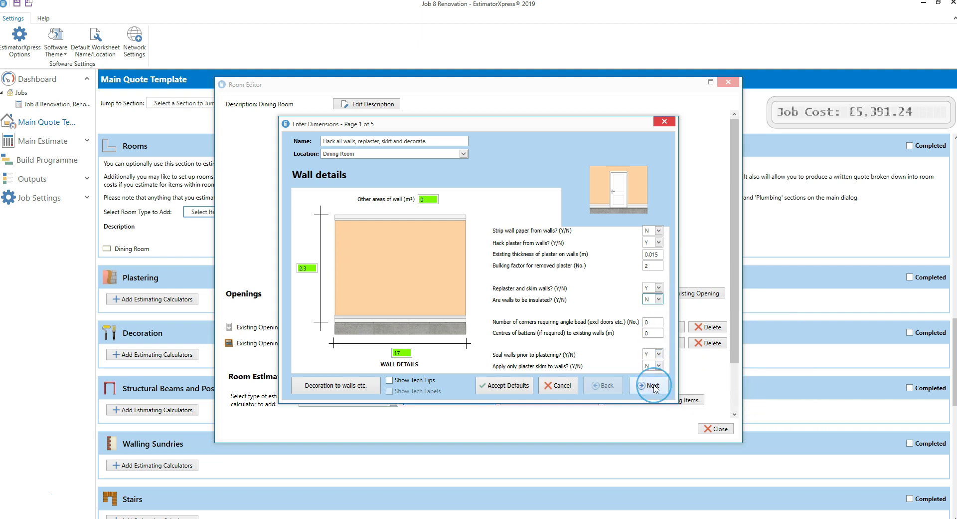
pyautogui.click(653, 385)
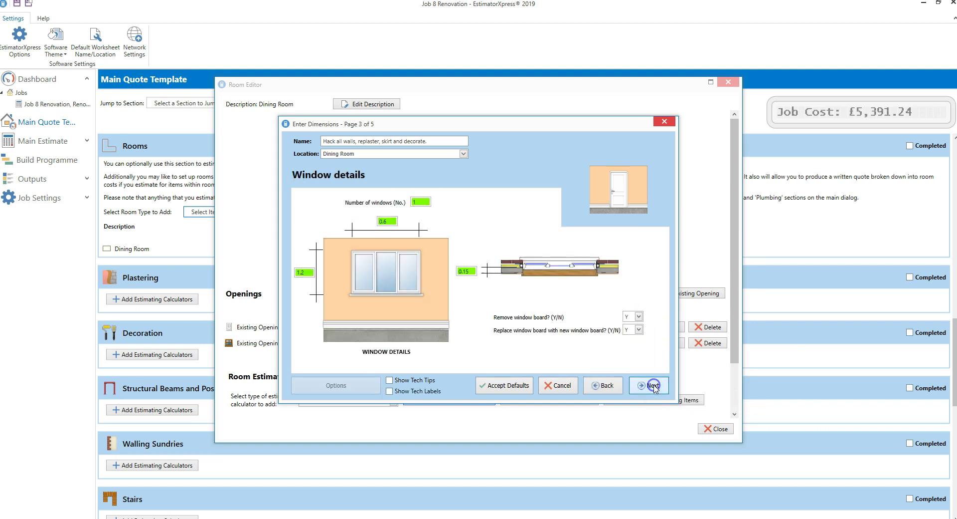
pyautogui.click(653, 387)
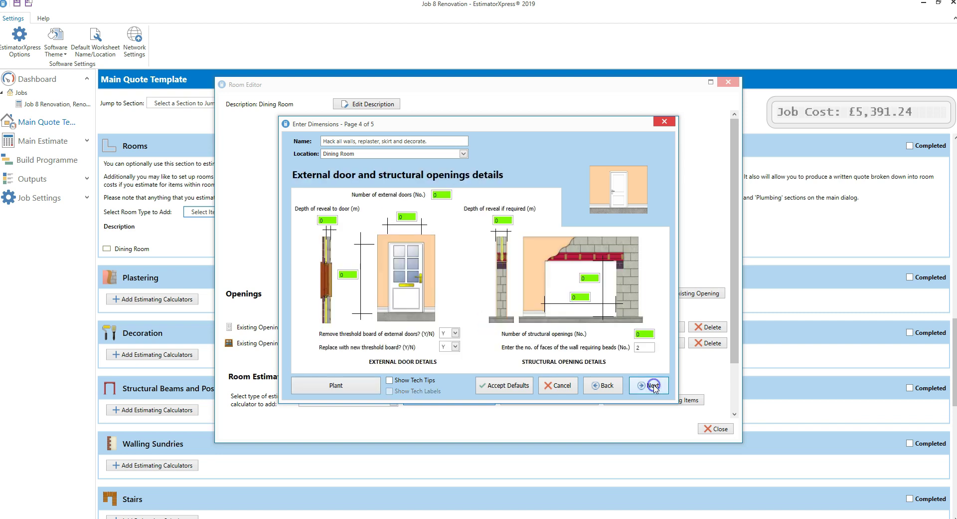
pyautogui.click(654, 387)
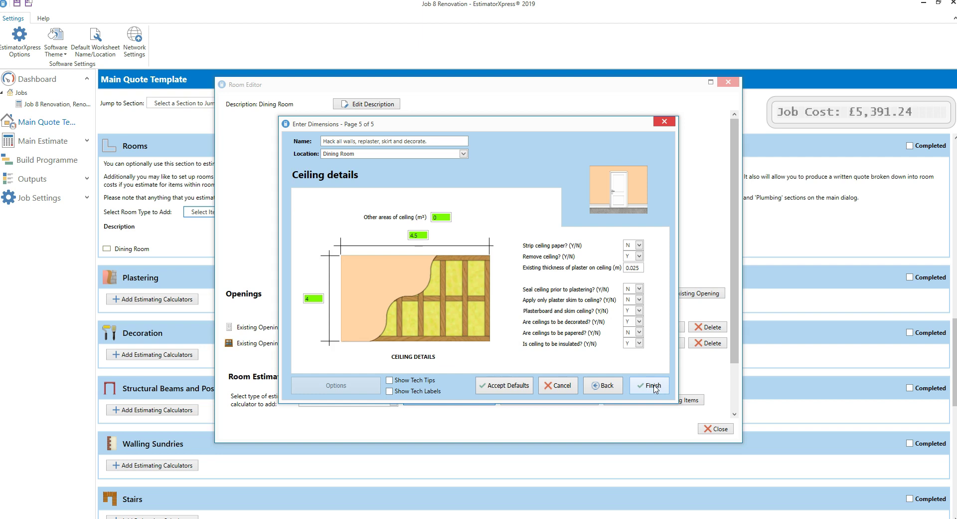
pyautogui.click(653, 387)
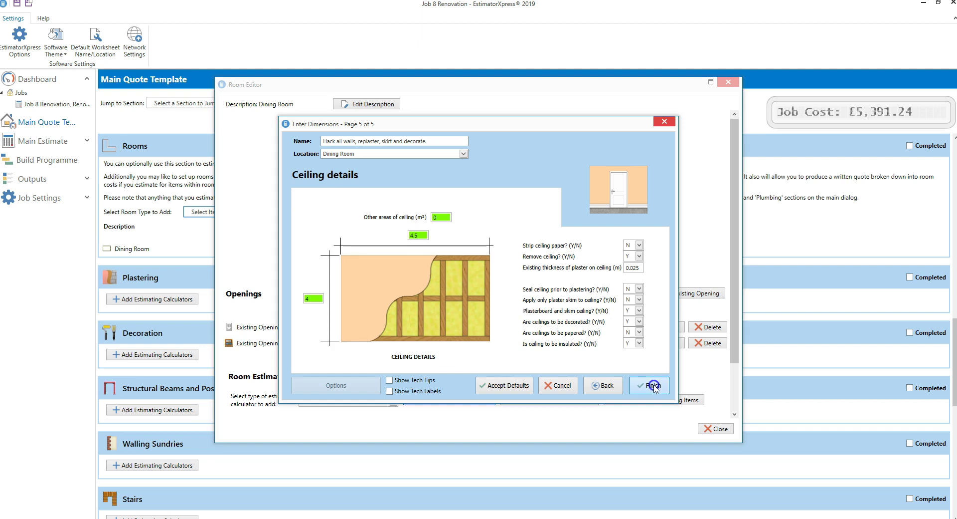
pyautogui.moveTo(730, 274); pyautogui.dragTo(738, 338)
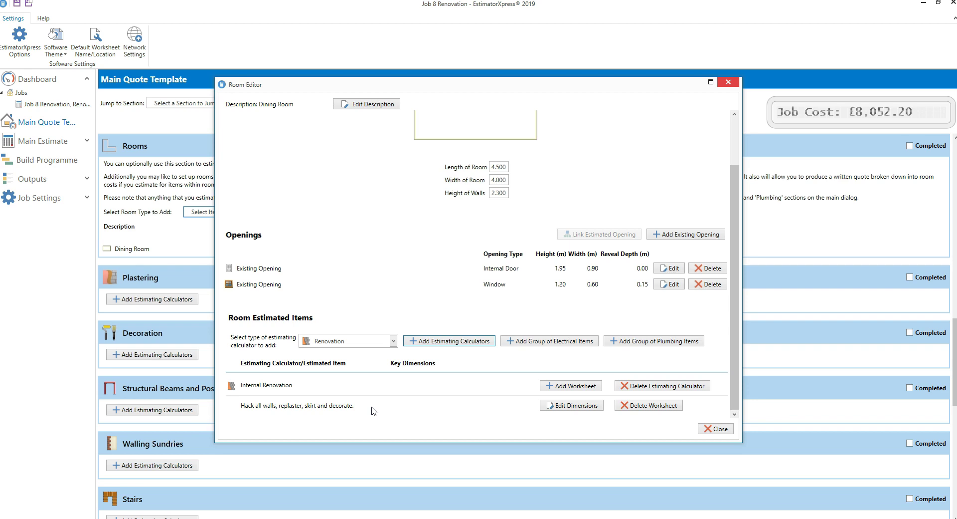
# - Add the Living Rooms Dining Room electrical group (quantity 1) for lighting and sockets
pyautogui.click(559, 344)
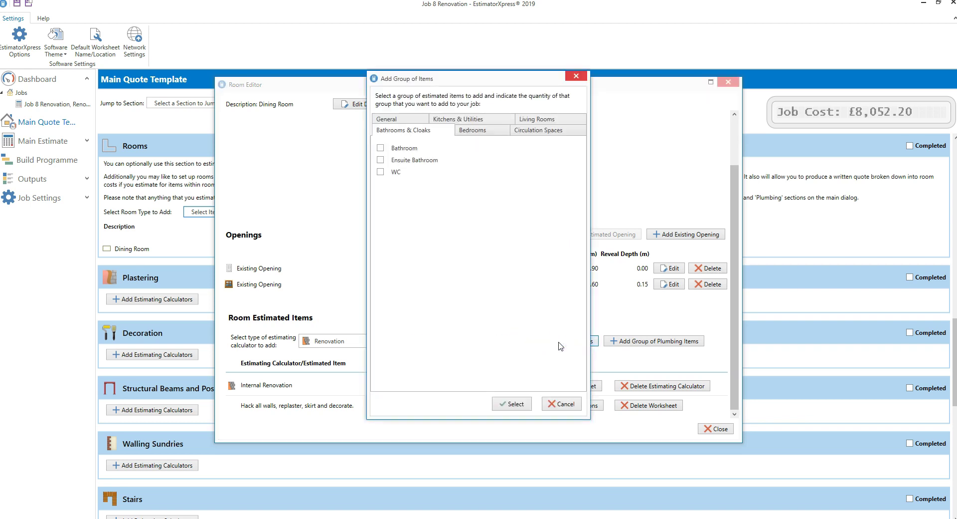
pyautogui.click(554, 121)
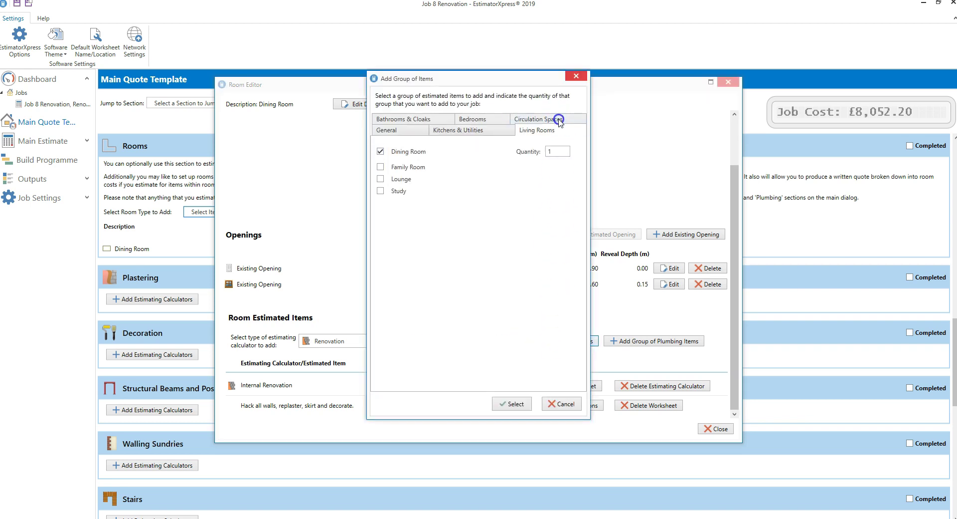
pyautogui.click(433, 151)
pyautogui.click(433, 153)
pyautogui.click(434, 174)
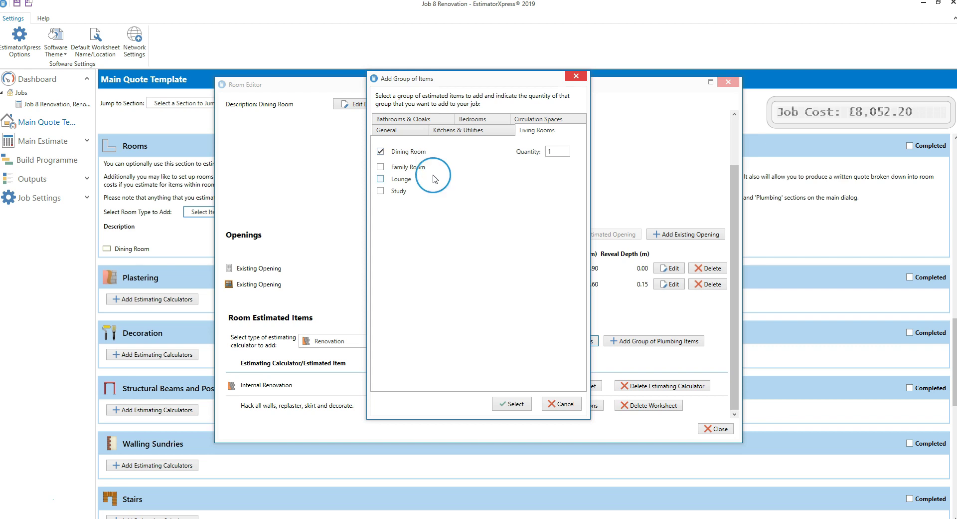
pyautogui.click(512, 405)
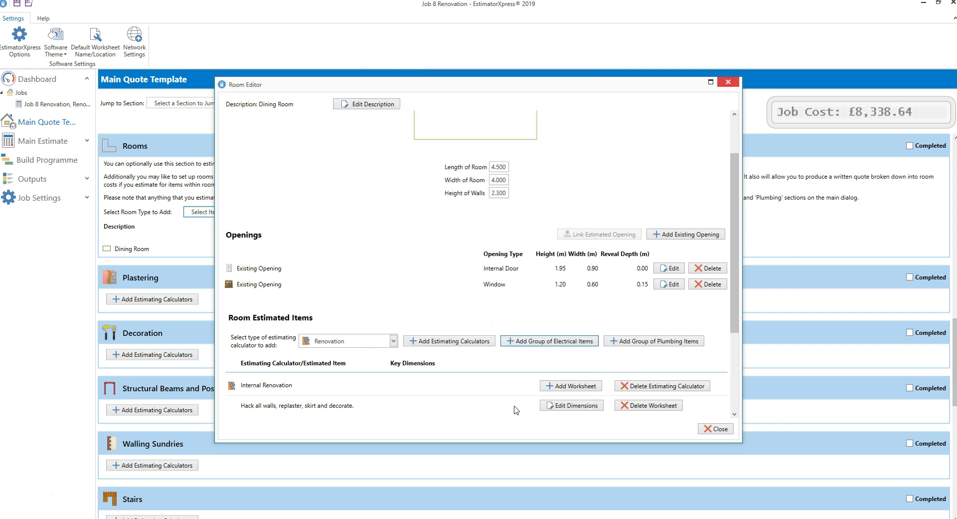
pyautogui.moveTo(730, 262); pyautogui.dragTo(722, 342)
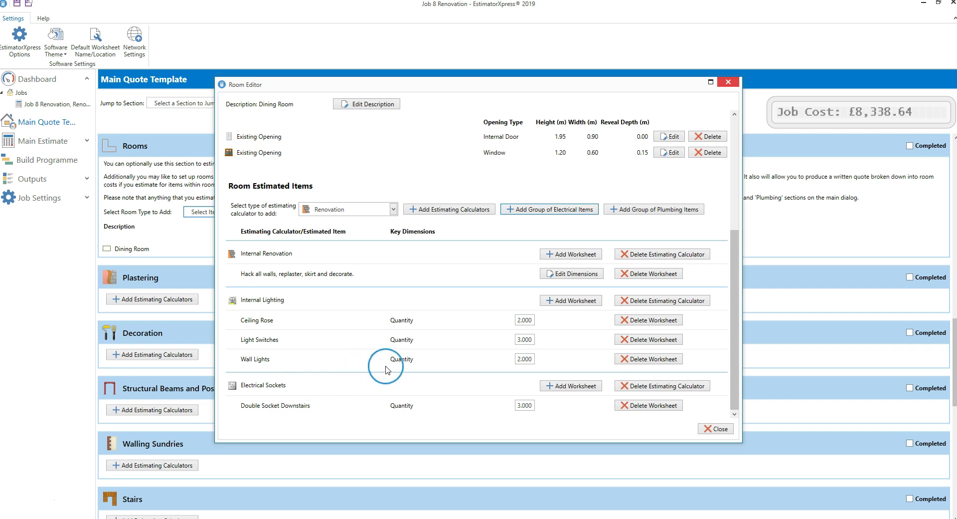
# - Reduce Light Switches to 2 and delete the Wall Lights worksheet
pyautogui.click(532, 339)
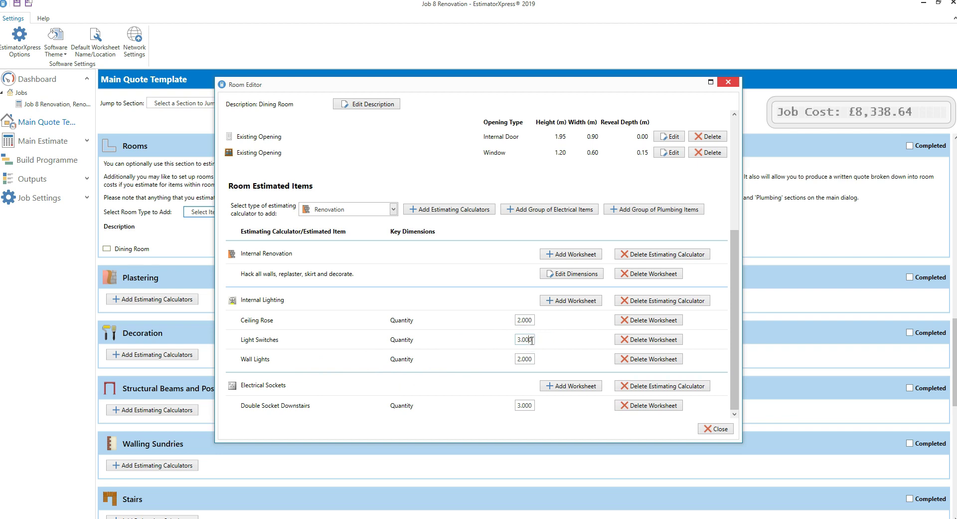
pyautogui.click(532, 359)
pyautogui.hotkey('shift', 'Tab')
pyautogui.click(569, 357)
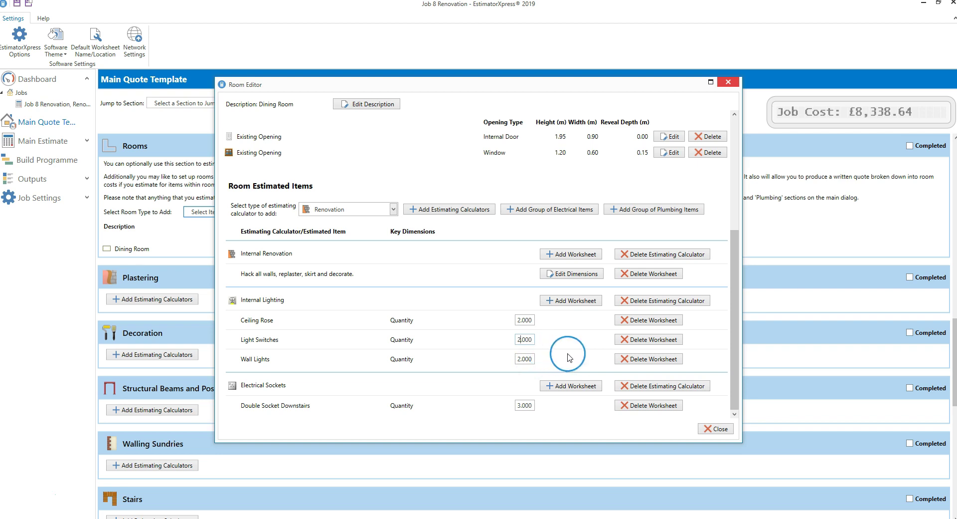
pyautogui.click(657, 360)
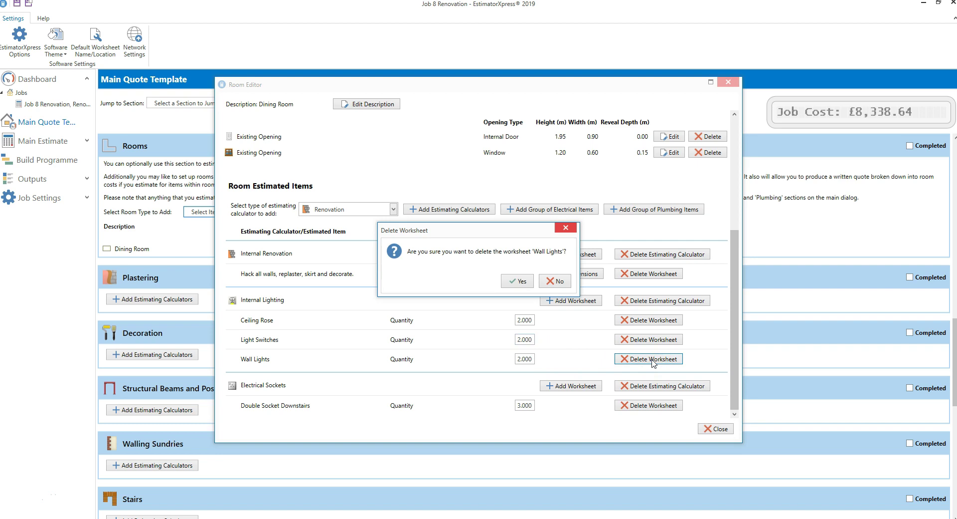
pyautogui.click(520, 281)
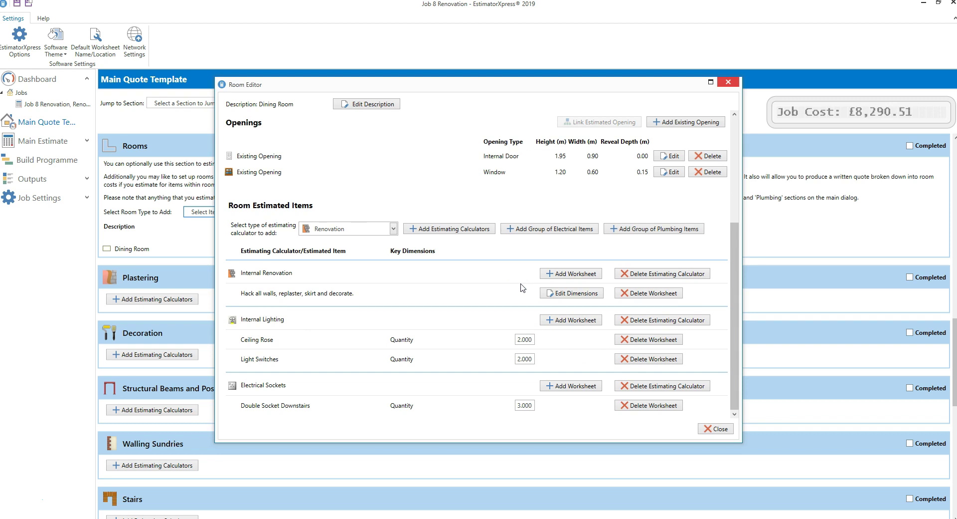
# - Add a Double Socket With USB Downstairs worksheet to Electrical Sockets and close the Room Editor
pyautogui.click(576, 390)
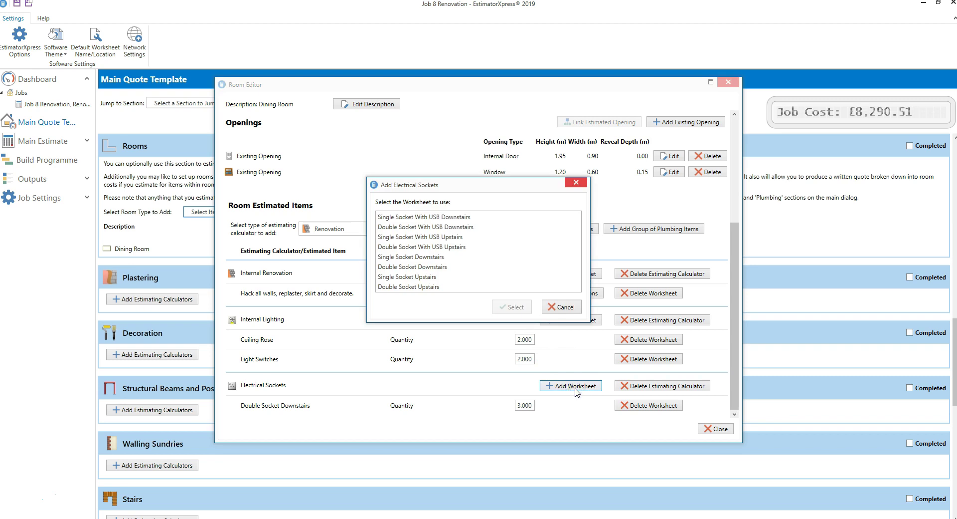
pyautogui.click(448, 229)
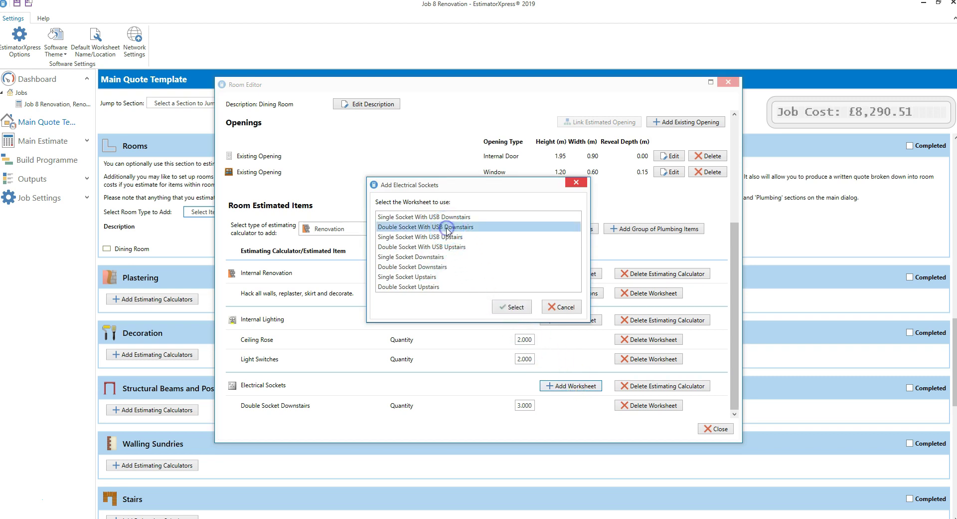
pyautogui.click(501, 304)
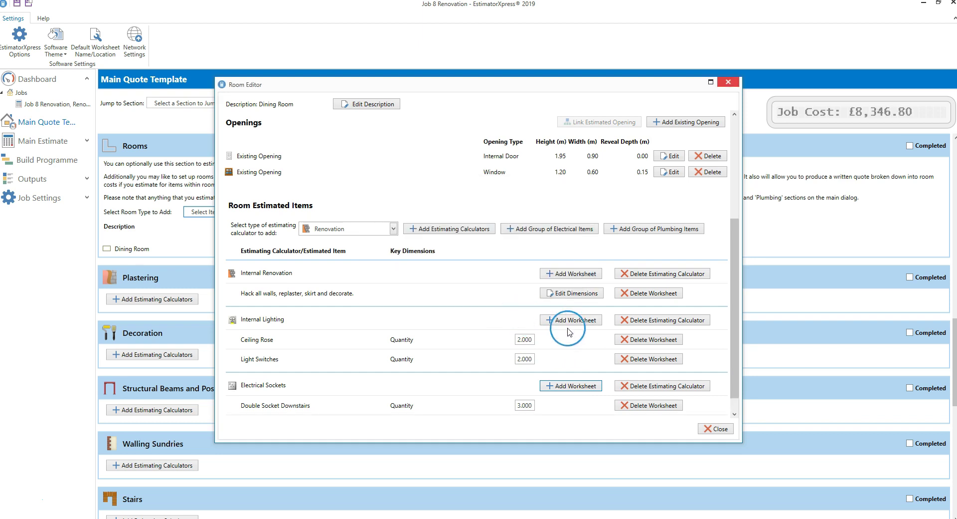
pyautogui.scroll(-1, 733, 331)
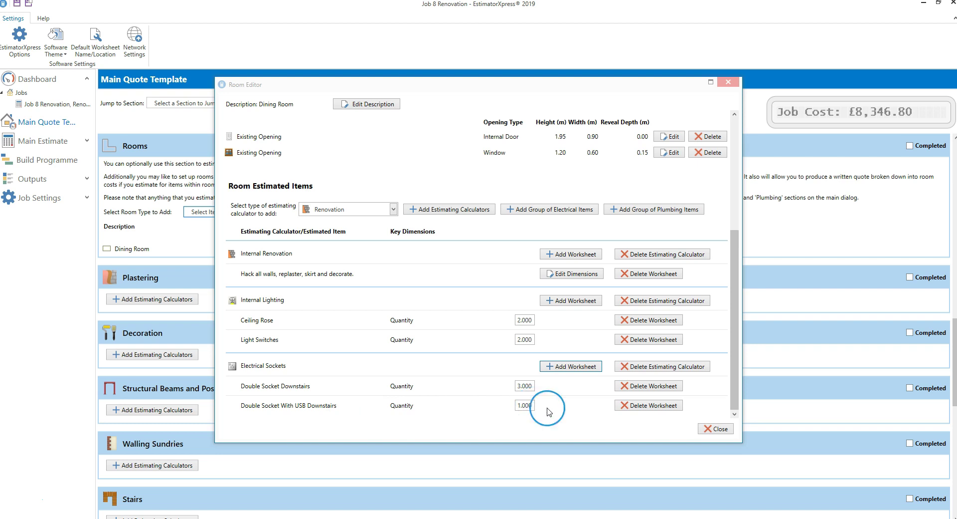
pyautogui.click(714, 428)
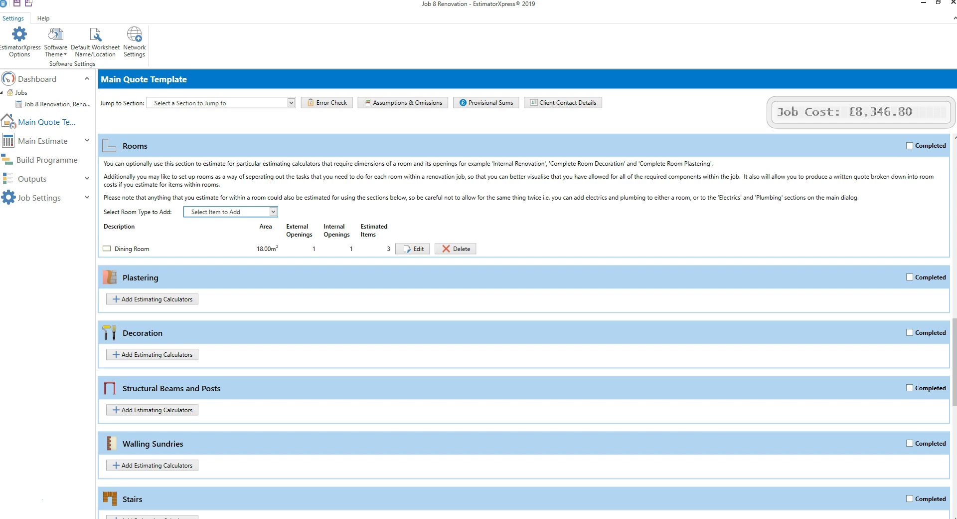
# - Cancel the Preliminaries calculators dialog and view the Main Estimate: £8,346.80 cost, £10,850.84 sale price
pyautogui.click(722, 428)
pyautogui.moveTo(955, 374); pyautogui.dragTo(954, 484)
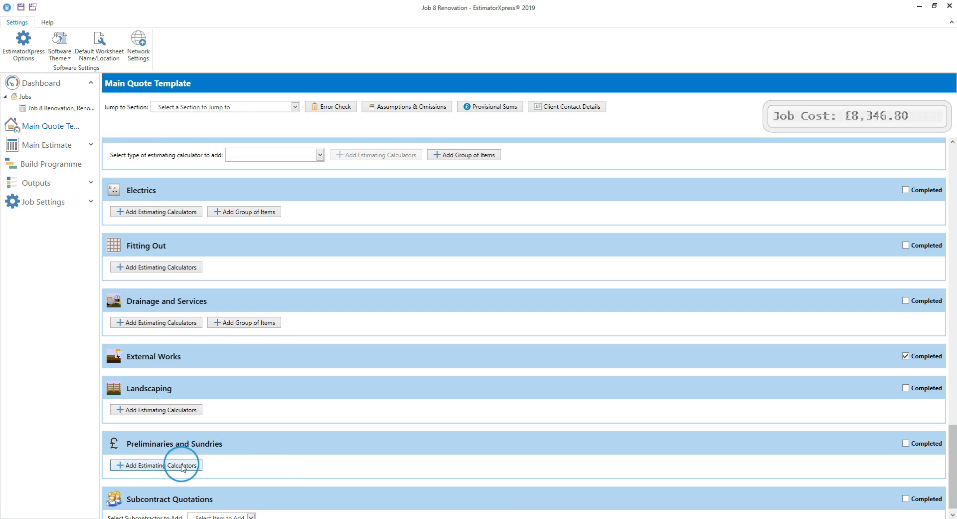
pyautogui.click(182, 465)
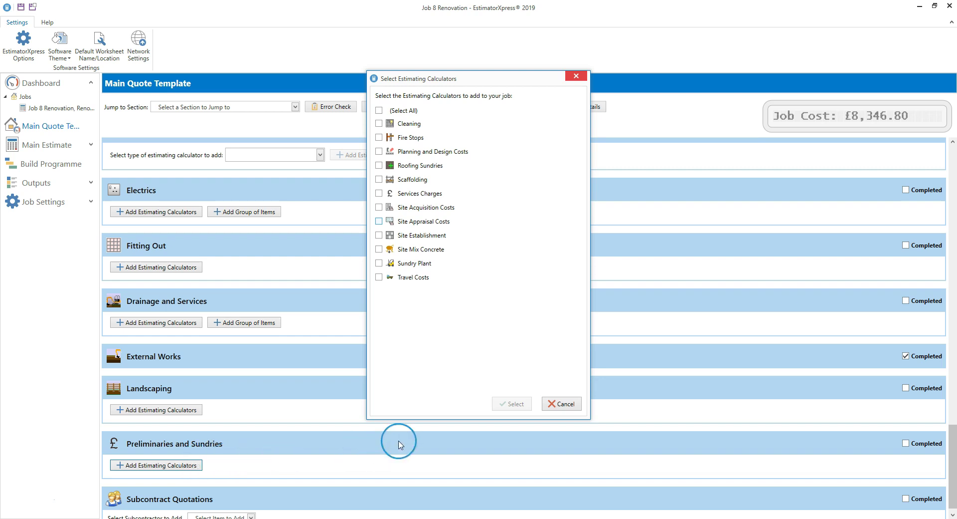
pyautogui.click(563, 404)
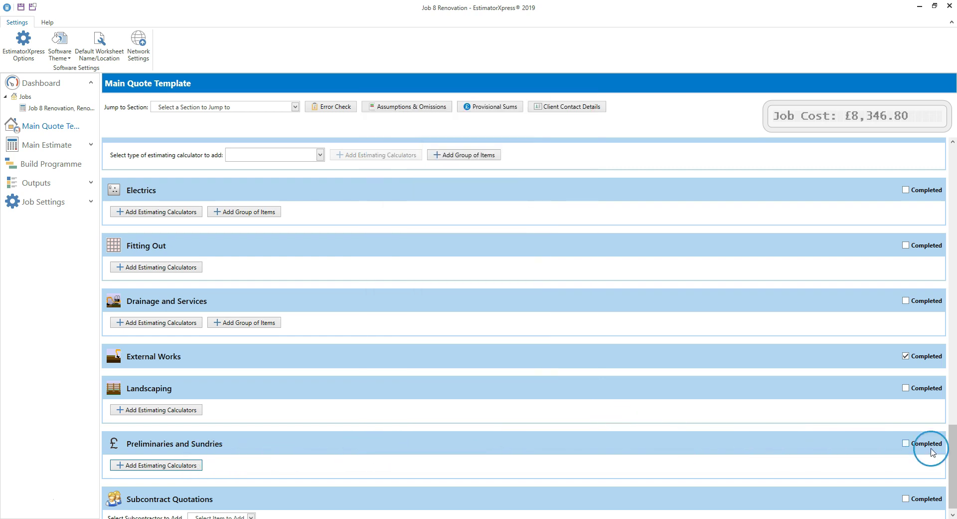
pyautogui.moveTo(953, 449); pyautogui.dragTo(951, 473)
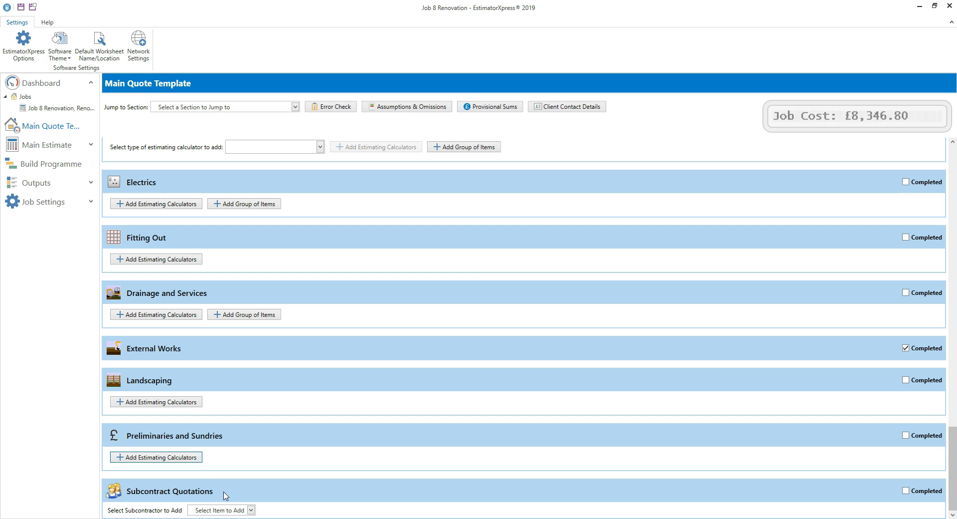
pyautogui.click(45, 145)
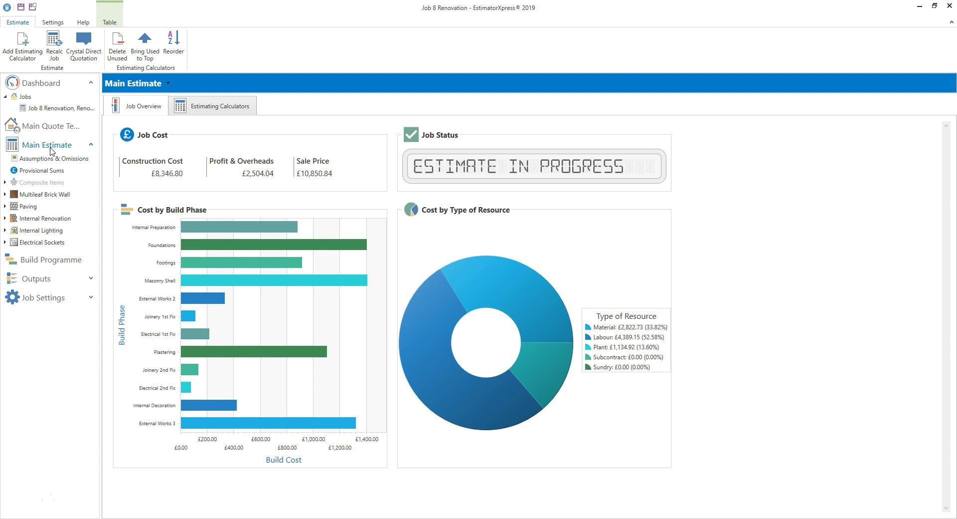
# - Show Job Settings with its Price Book, Specification, Addresses and Overhead, Profit & Inflation sections
pyautogui.click(159, 191)
pyautogui.click(244, 189)
pyautogui.click(327, 189)
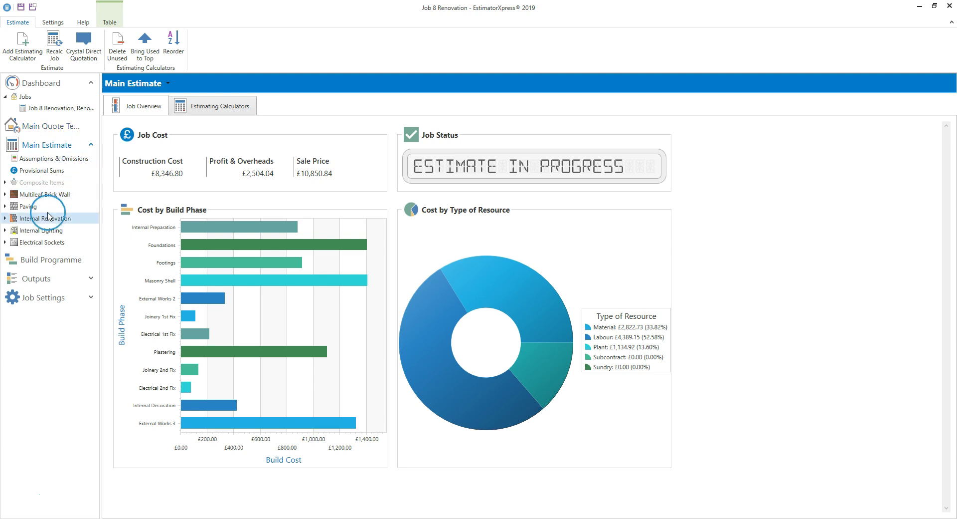
pyautogui.click(41, 299)
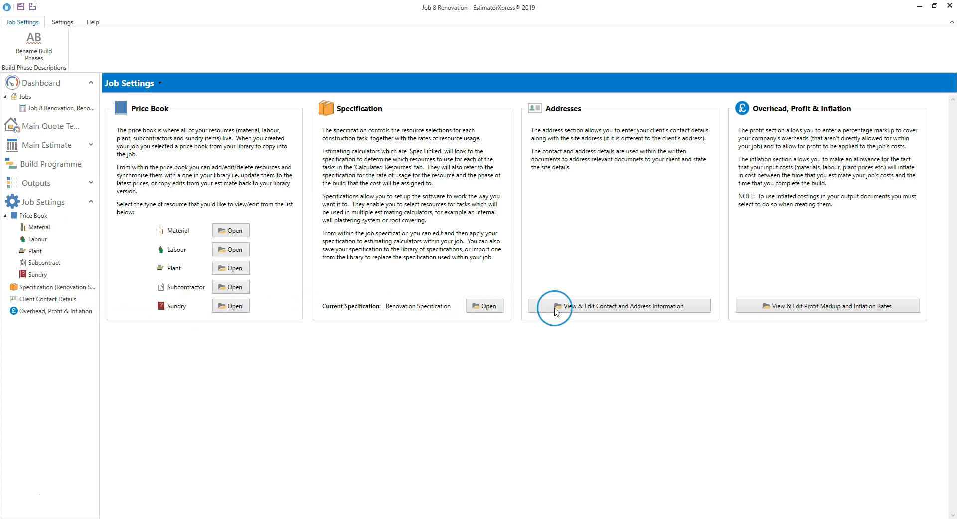
# - Enter the client's name and address, match the site address, and show the overhead and profit rates
pyautogui.click(620, 309)
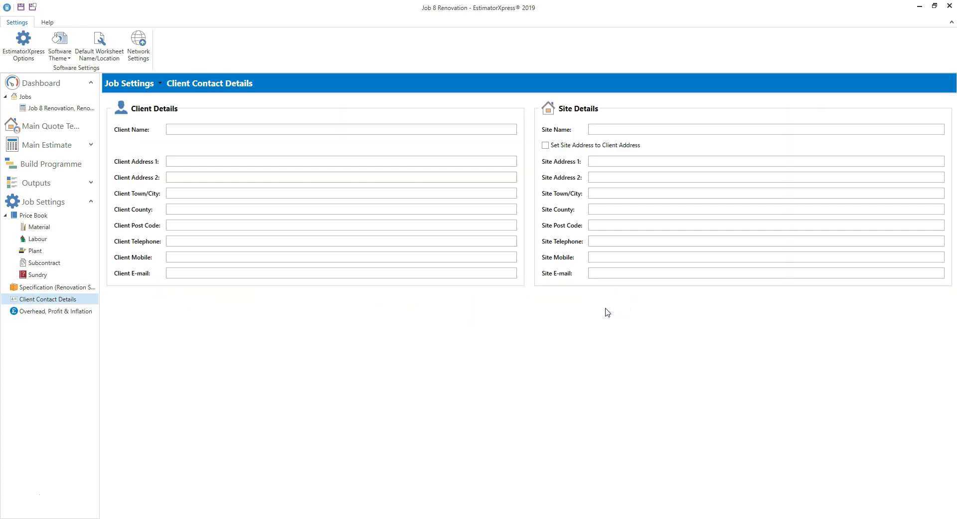
pyautogui.click(601, 312)
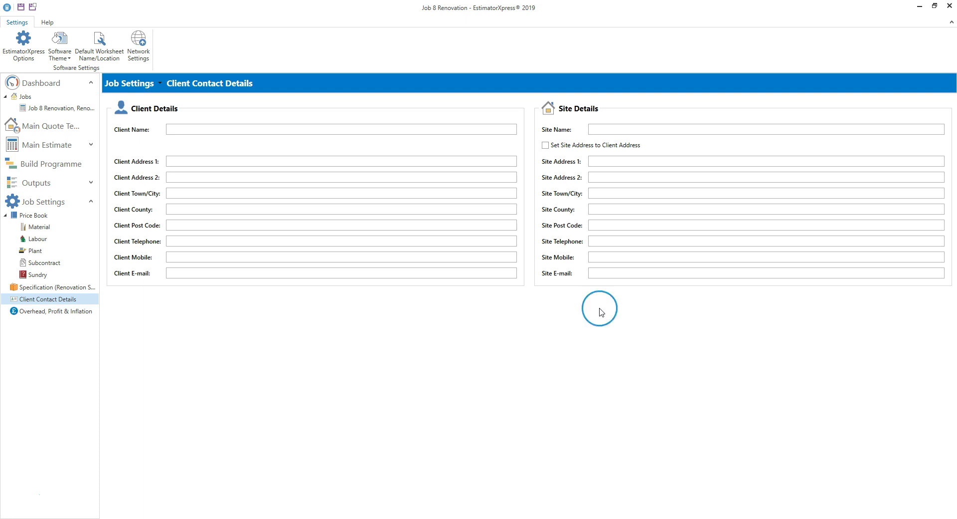
pyautogui.click(248, 130)
pyautogui.write('Mrs Kenned')
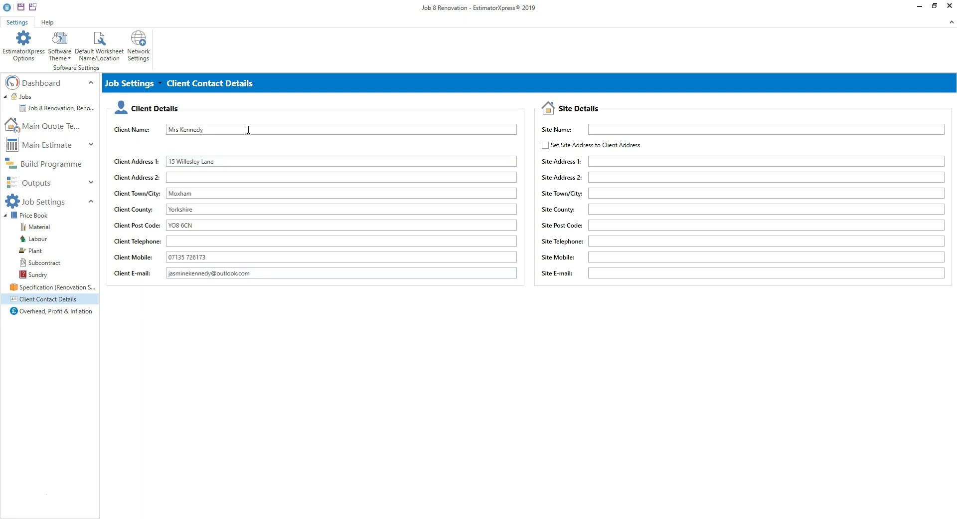
pyautogui.click(546, 147)
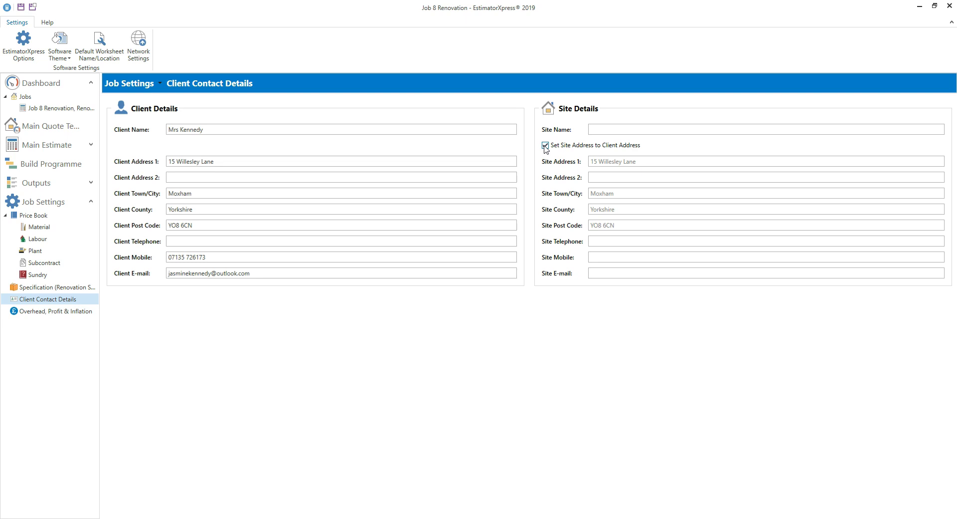
pyautogui.click(56, 315)
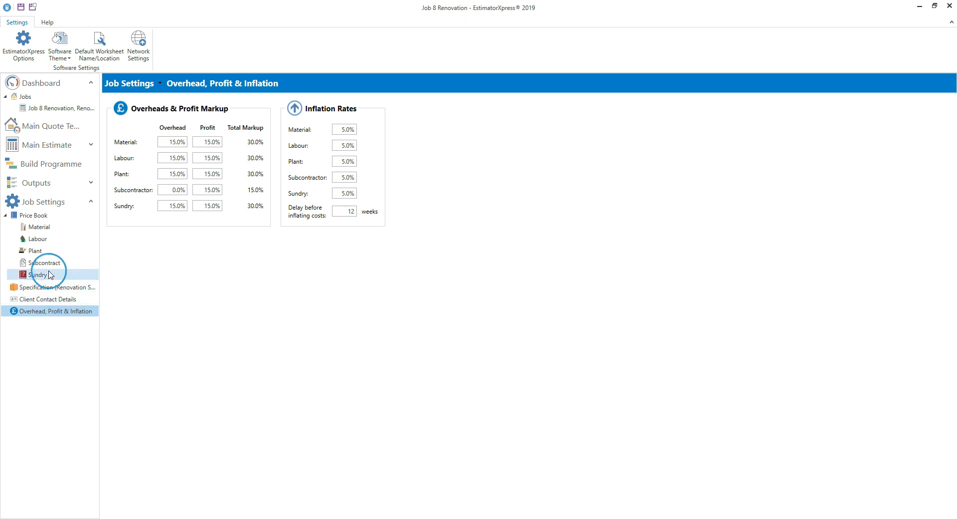
# - Open the Quote for Main Estimate and zoom out to preview its Double Storey Rear Extension cover page
pyautogui.click(45, 184)
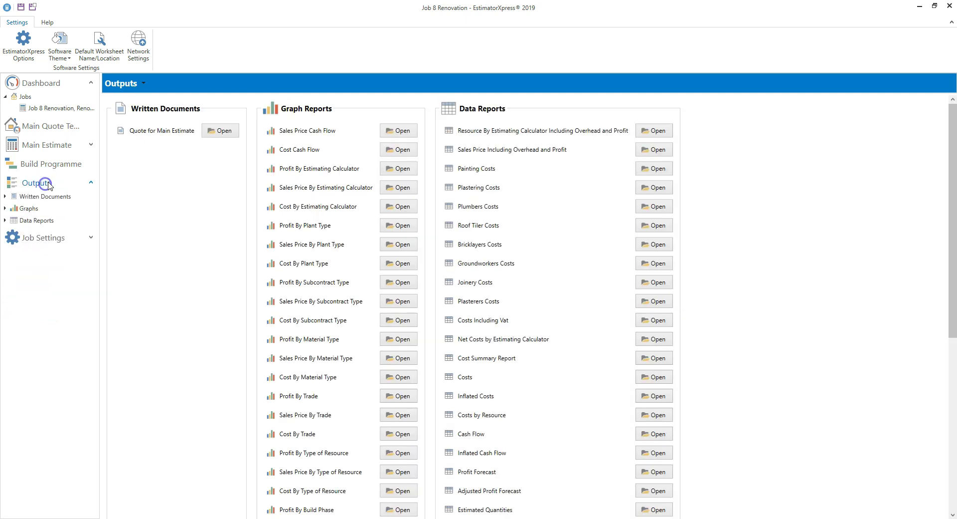
pyautogui.click(84, 175)
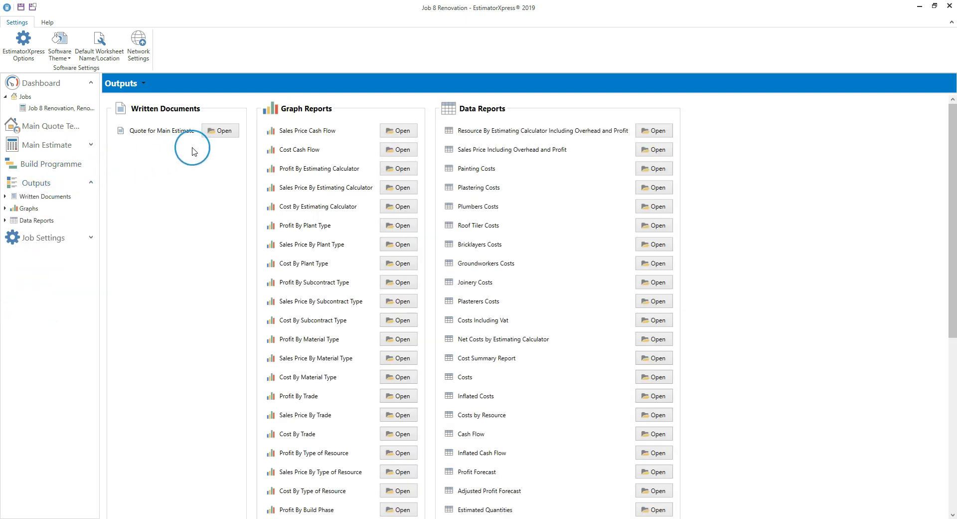
pyautogui.click(225, 132)
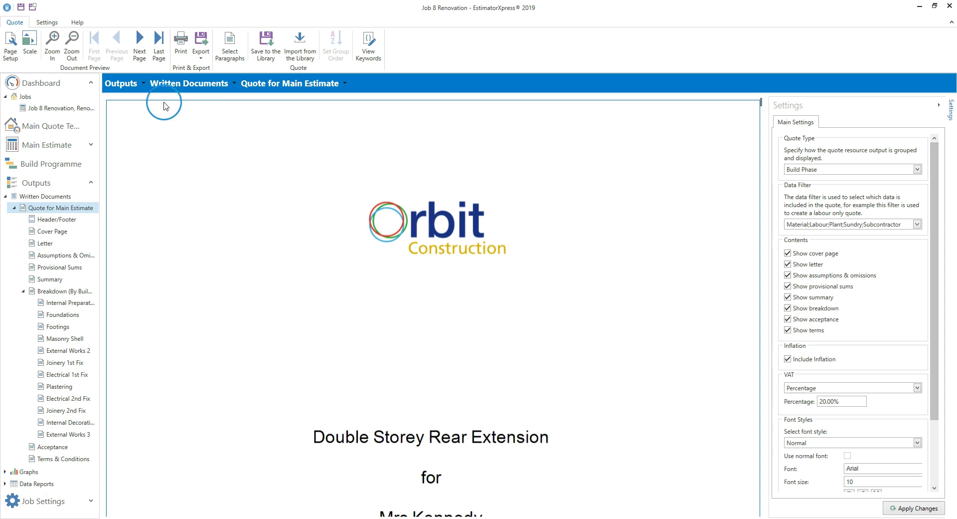
pyautogui.click(69, 45)
pyautogui.click(70, 44)
pyautogui.click(71, 46)
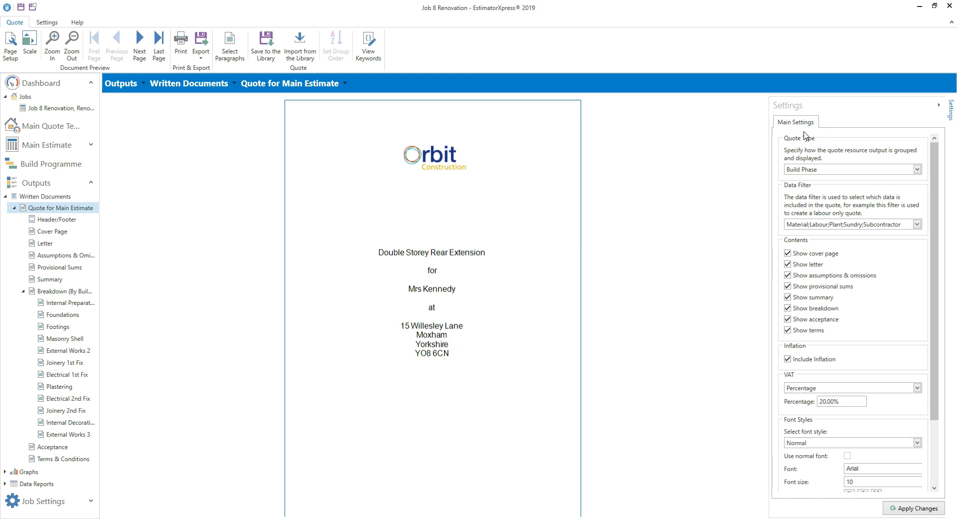
pyautogui.click(916, 169)
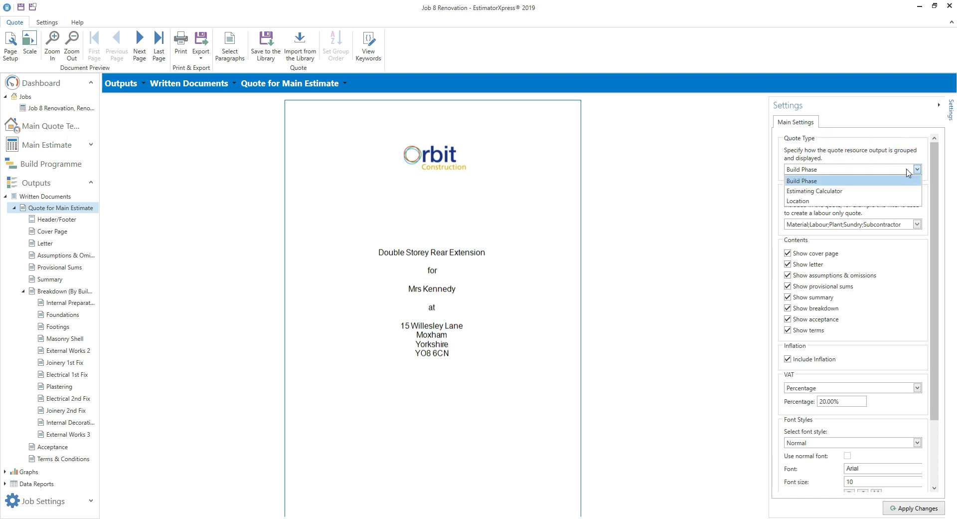
# - Set the Quote Type to Location so the breakdown groups by Dining Room and Garden
pyautogui.click(916, 170)
pyautogui.click(918, 172)
pyautogui.click(906, 200)
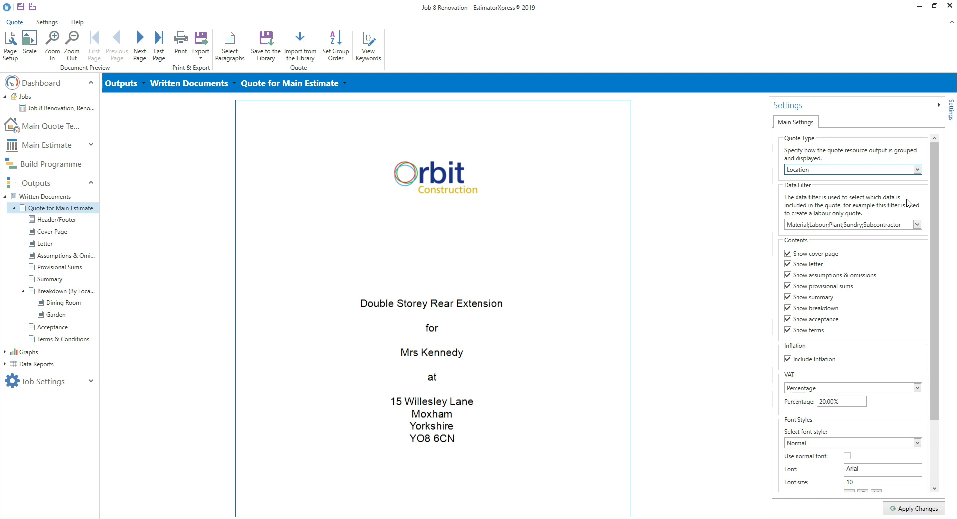
pyautogui.click(754, 180)
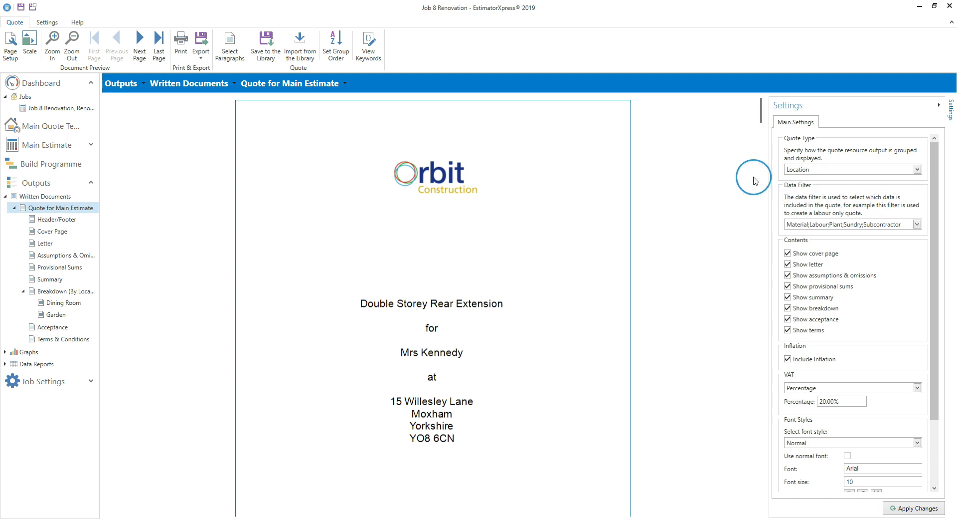
pyautogui.moveTo(759, 111); pyautogui.dragTo(757, 188)
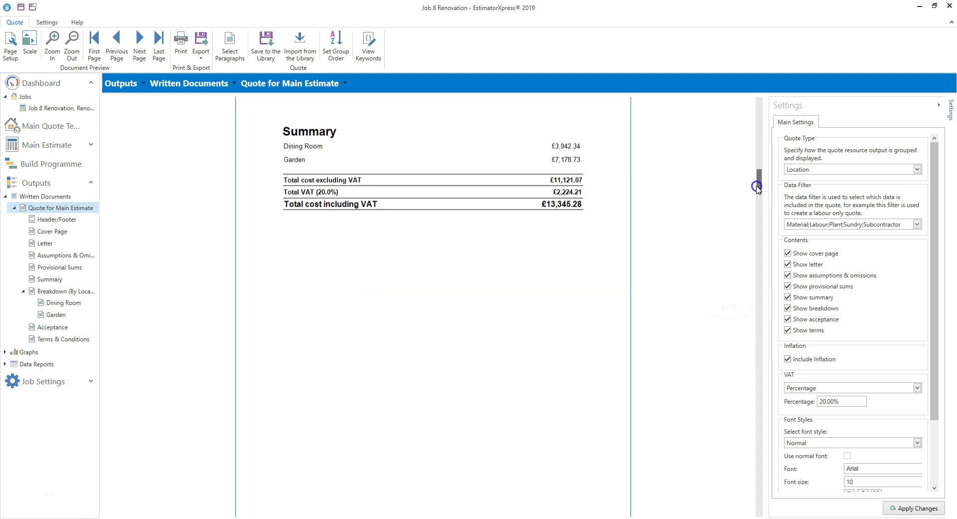
pyautogui.moveTo(757, 188); pyautogui.dragTo(759, 223)
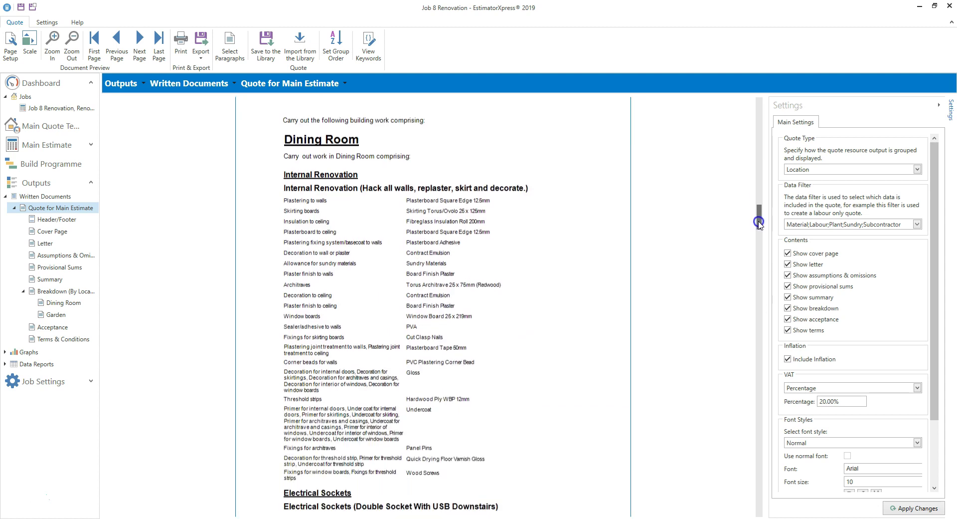
pyautogui.moveTo(758, 222); pyautogui.dragTo(764, 364)
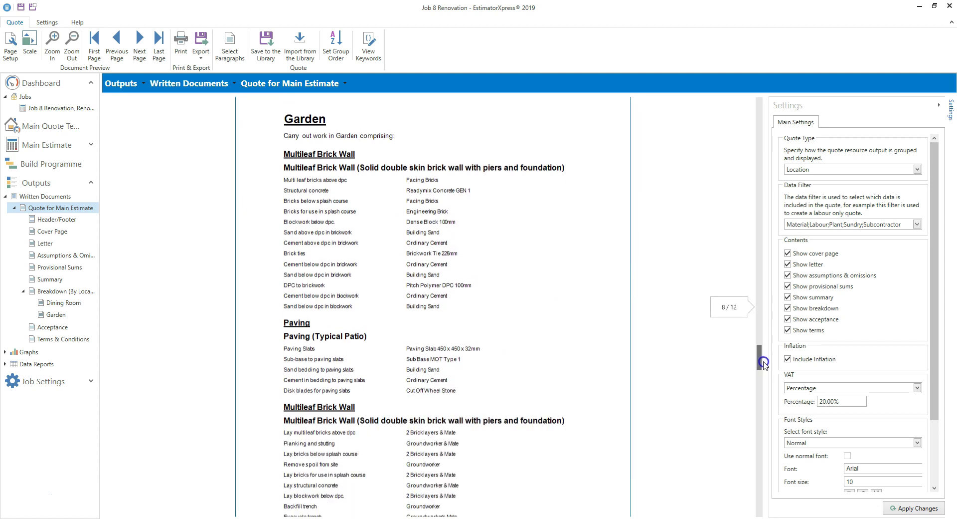